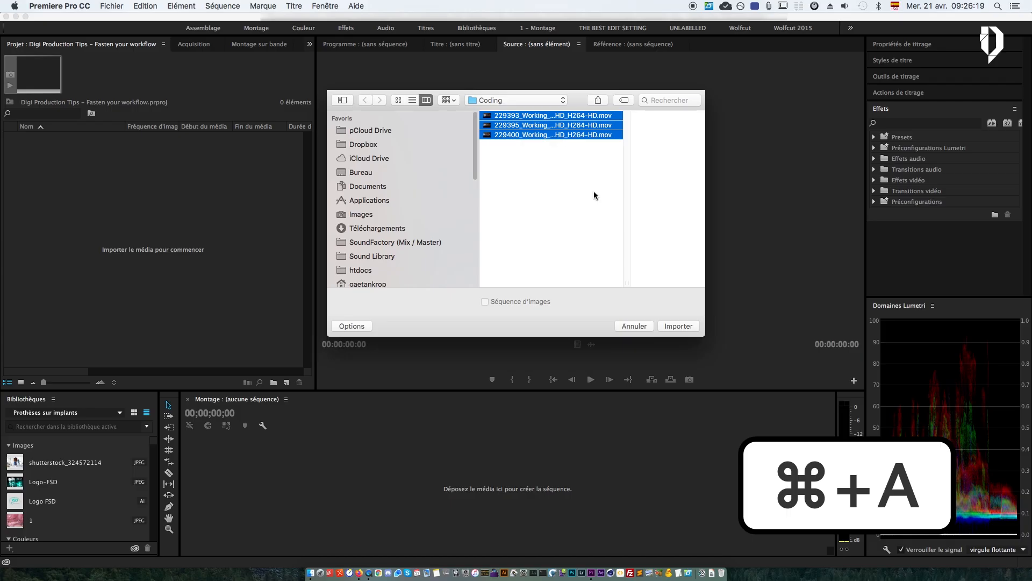
- Import the three selected clips from the Coding folder and create a DSLR 1080p25 sequence named Keyboard Shortcuts Demo
{"action": "key", "text": "Return"}
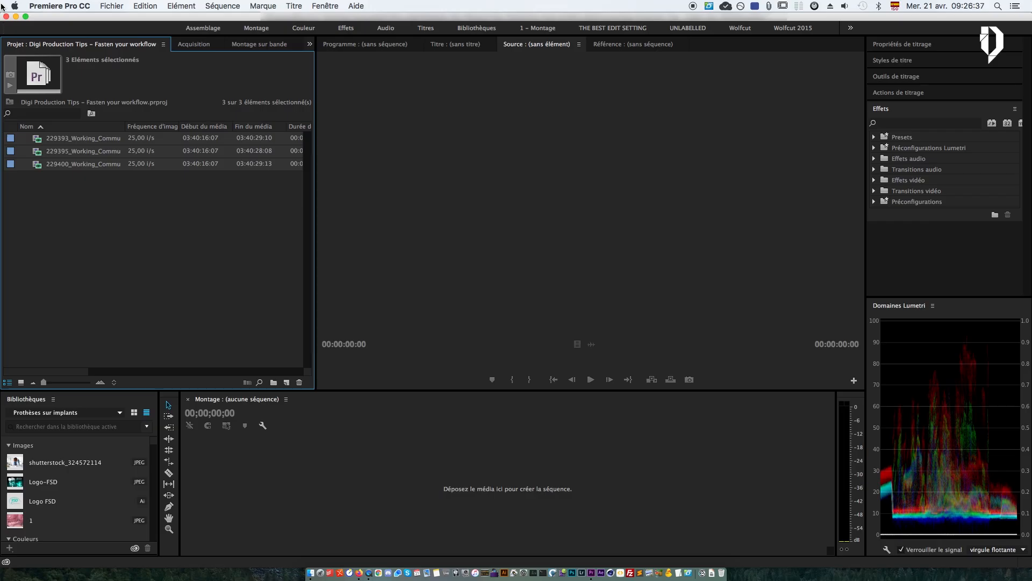
{"action": "key", "text": "super+n"}
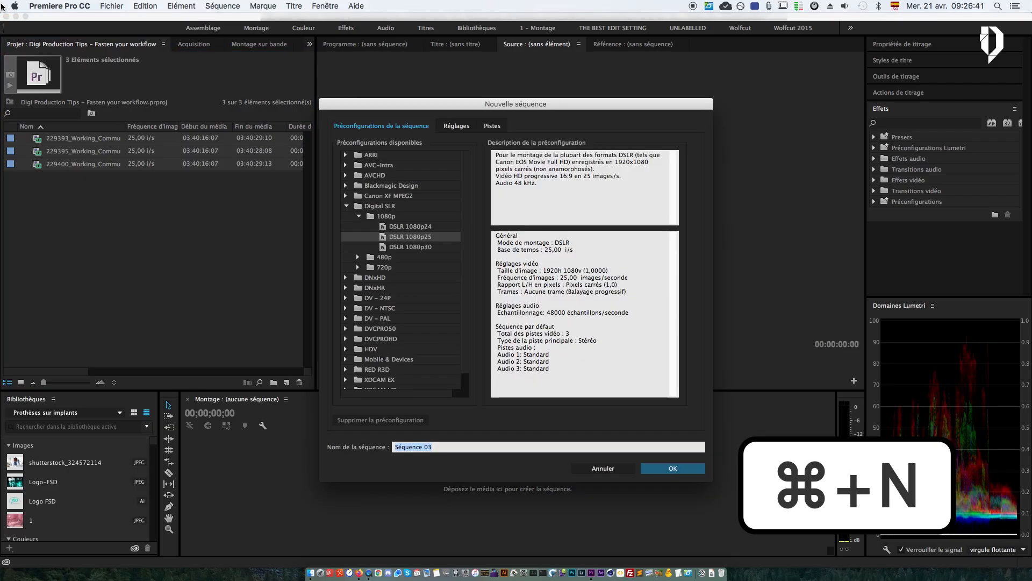
{"action": "type", "text": "Keyboard"}
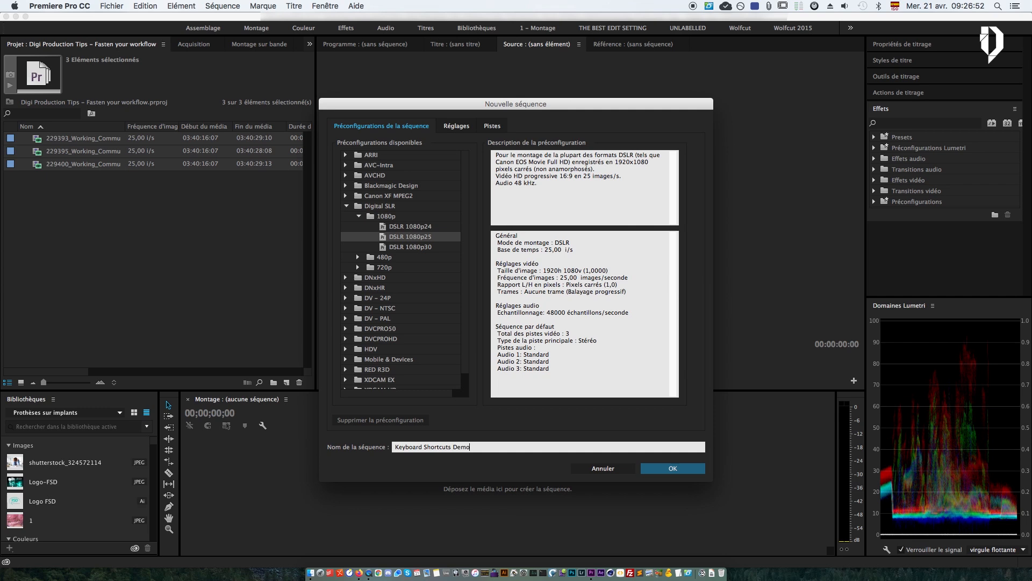
{"action": "type", "text": "Shortcuts Demo"}
{"action": "key", "text": "Return"}
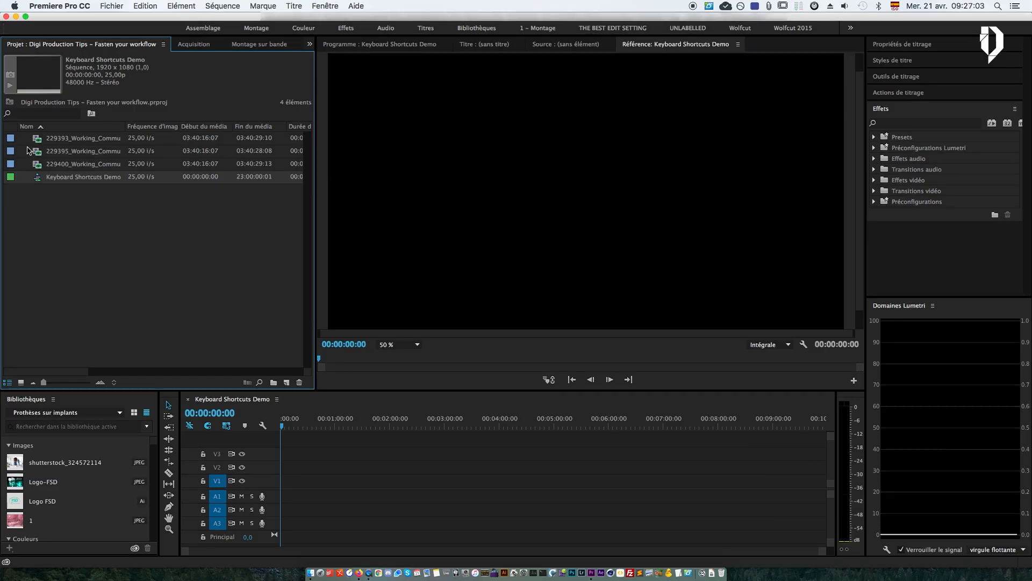
- Open the 229393 clip in the source monitor and mark its in point at 03:40:18:06
{"action": "double_click", "coordinate": [43, 141]}
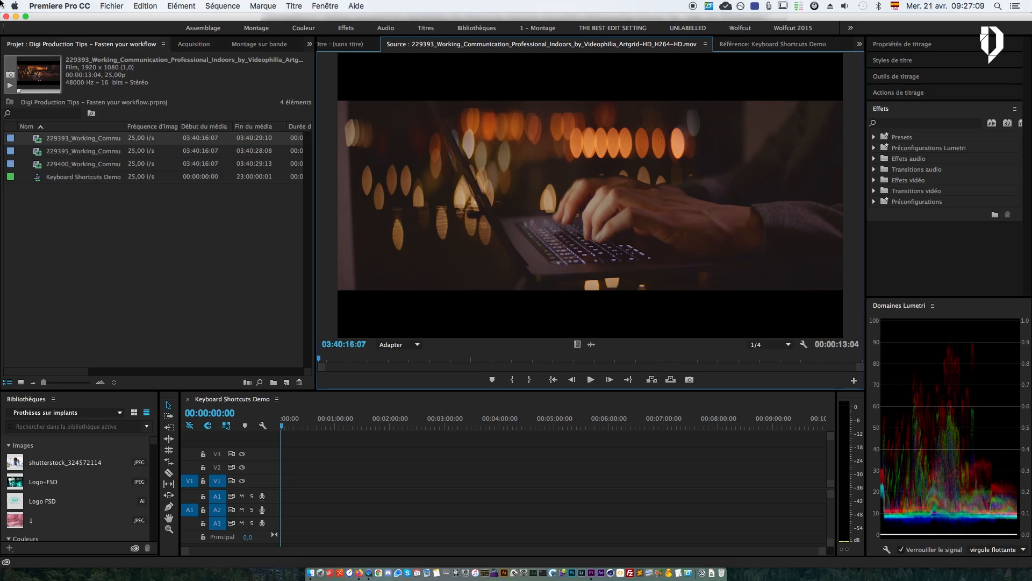
{"action": "key", "text": "space"}
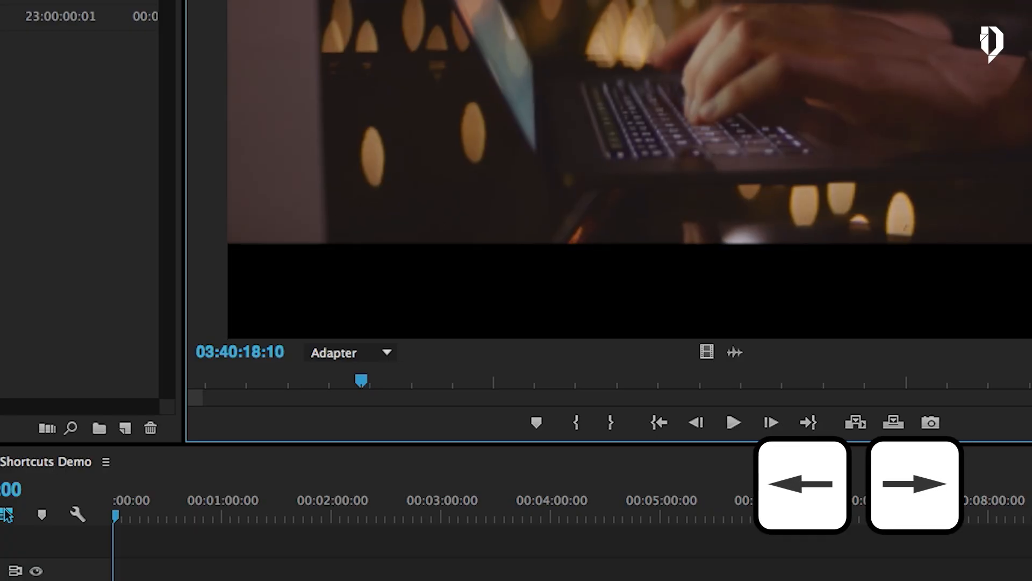
{"action": "key", "text": "Left"}
{"action": "key", "text": "Left"}
{"action": "key", "text": "Left"}
{"action": "key", "text": "Left"}
{"action": "key", "text": "Left"}
{"action": "key", "text": "Left"}
{"action": "key", "text": "Left"}
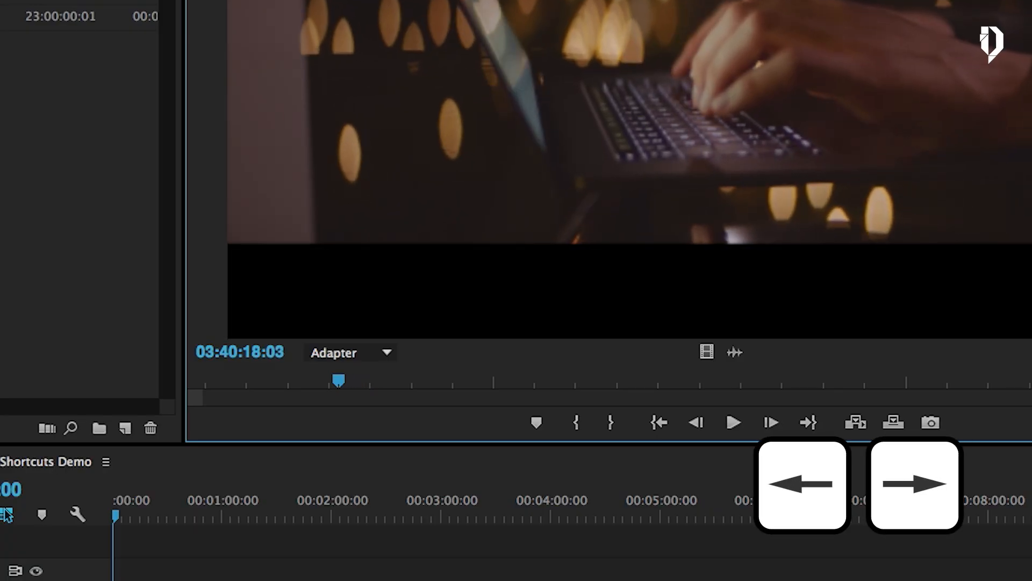
{"action": "key", "text": "Right"}
{"action": "key", "text": "Right"}
{"action": "key", "text": "Right"}
{"action": "key", "text": "Right"}
{"action": "key", "text": "Right"}
{"action": "key", "text": "Right"}
{"action": "key", "text": "Right"}
{"action": "key", "text": "Right"}
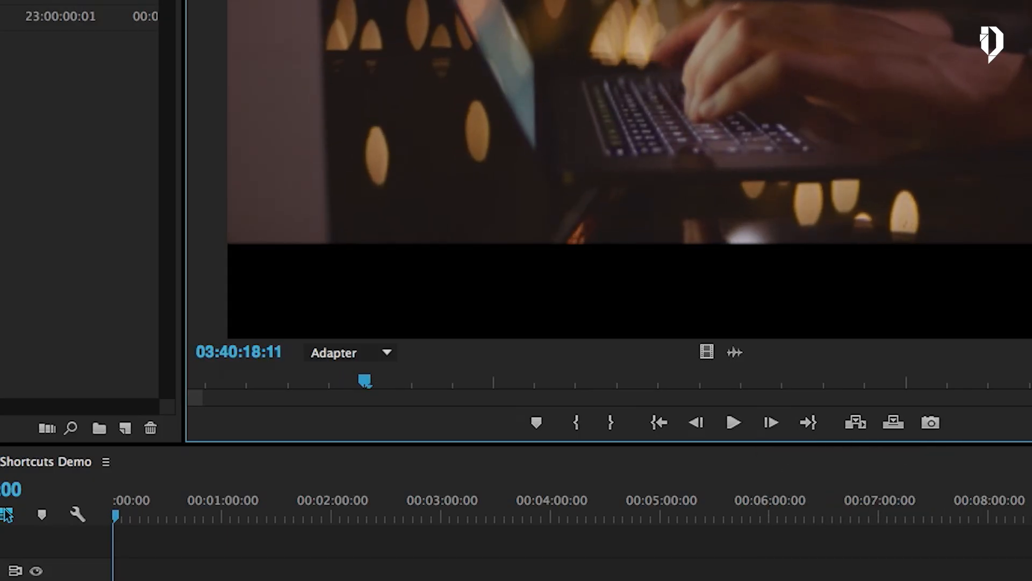
{"action": "key", "text": "Left"}
{"action": "key", "text": "Left"}
{"action": "key", "text": "Left"}
{"action": "key", "text": "Left"}
{"action": "key", "text": "Left"}
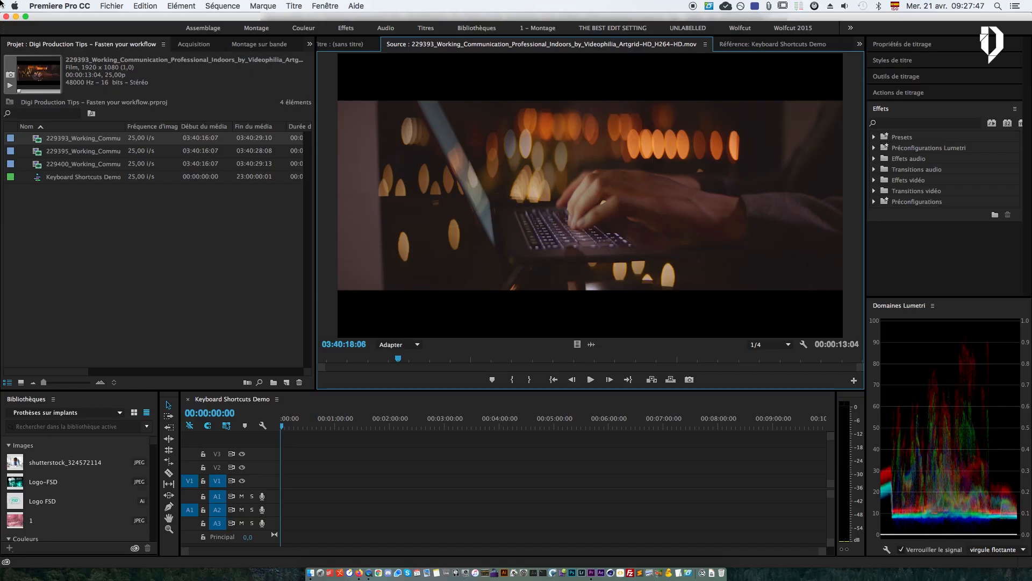
{"action": "key", "text": "i"}
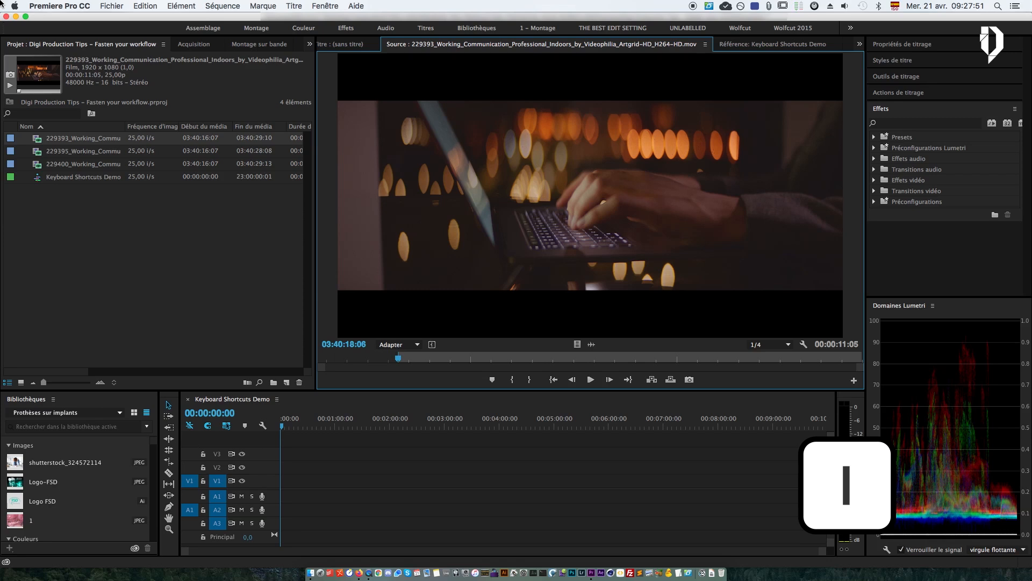
- Play the 229393 clip onward and mark its out point at 03:40:21:10
{"action": "key", "text": "space"}
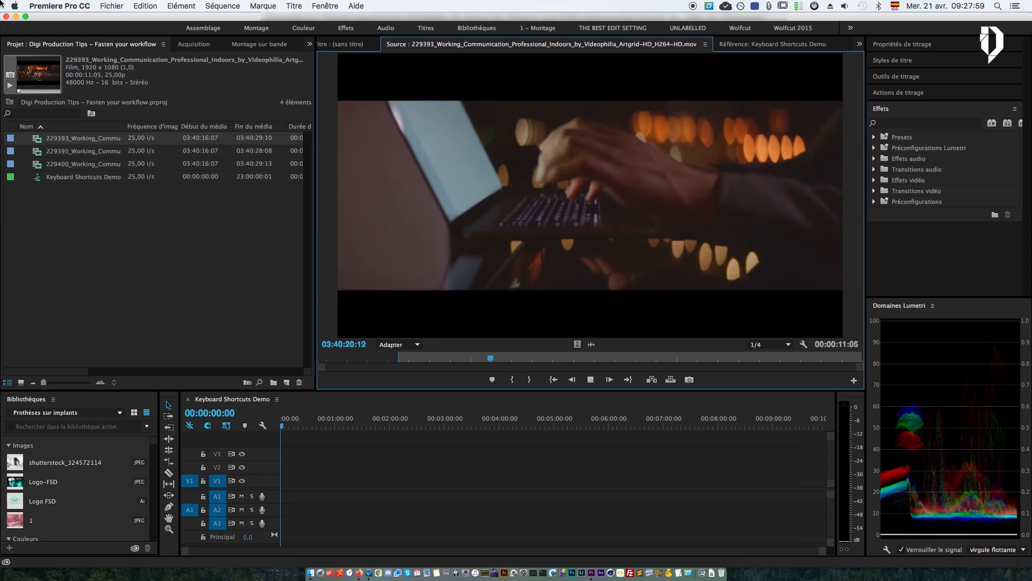
{"action": "key", "text": "space"}
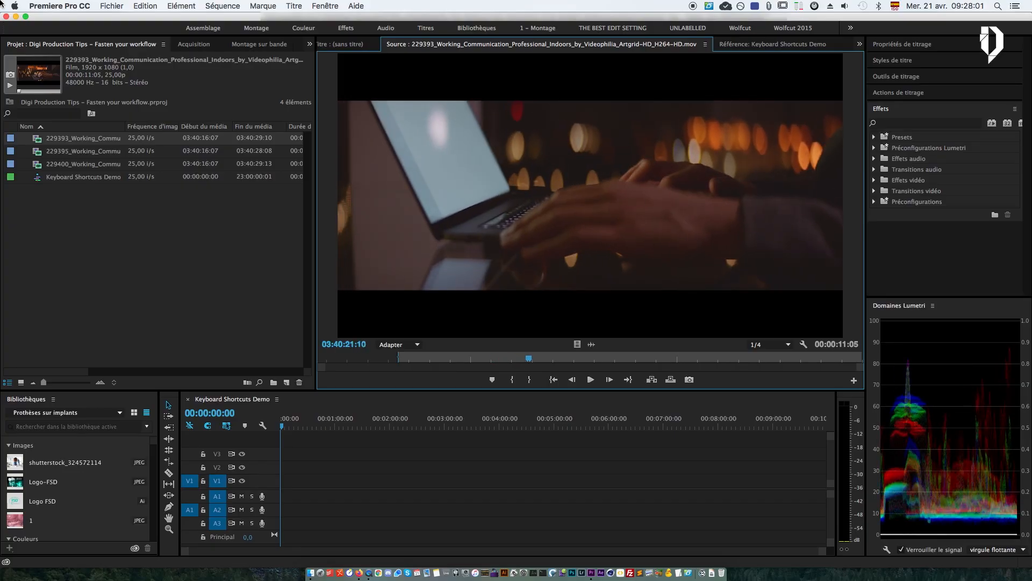
{"action": "key", "text": "o"}
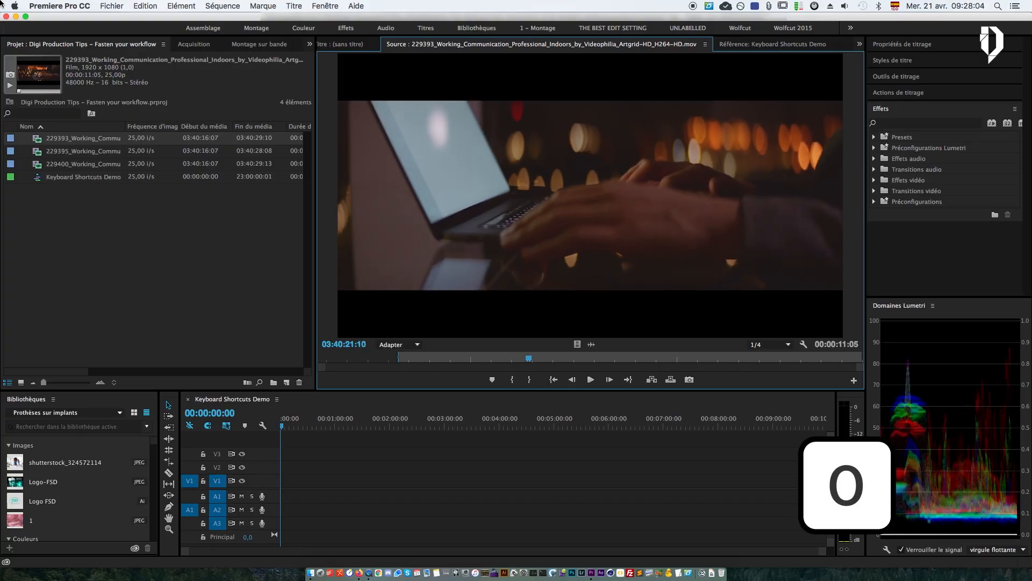
{"action": "key", "text": "o"}
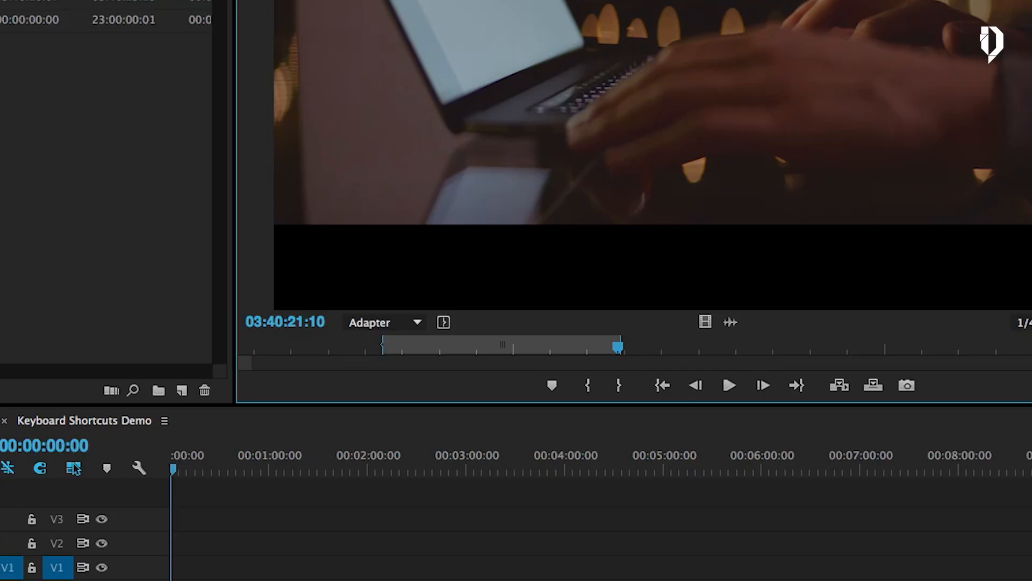
{"action": "left_click_drag", "start_coordinate": [616, 349], "coordinate": [594, 366]}
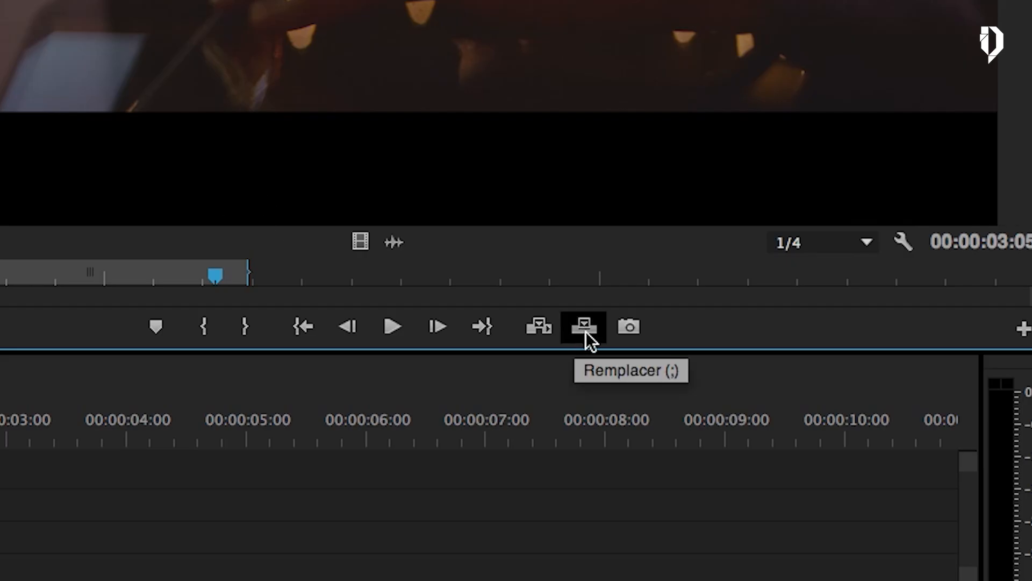
{"action": "left_click", "coordinate": [588, 326]}
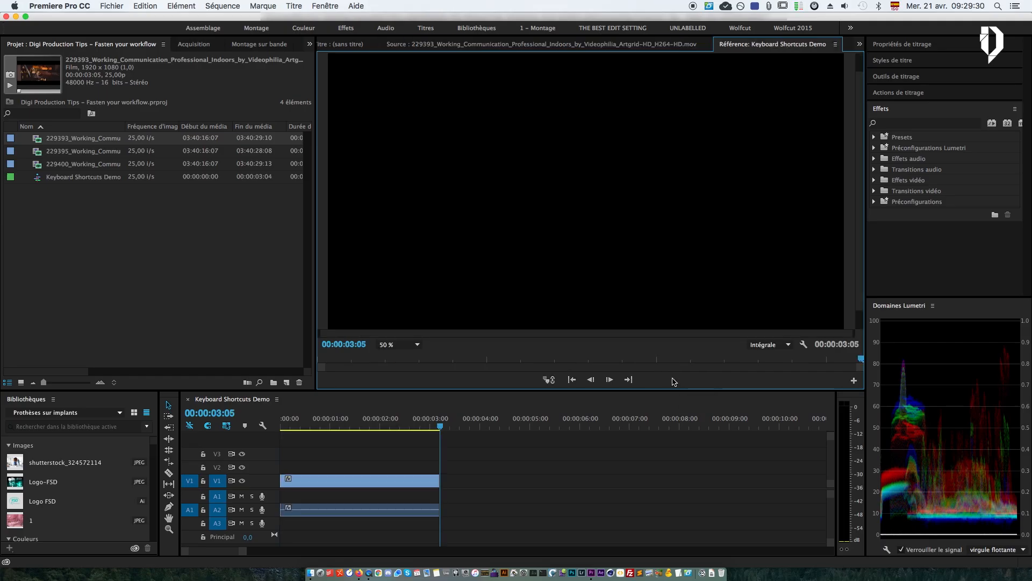
{"action": "key", "text": "super+z"}
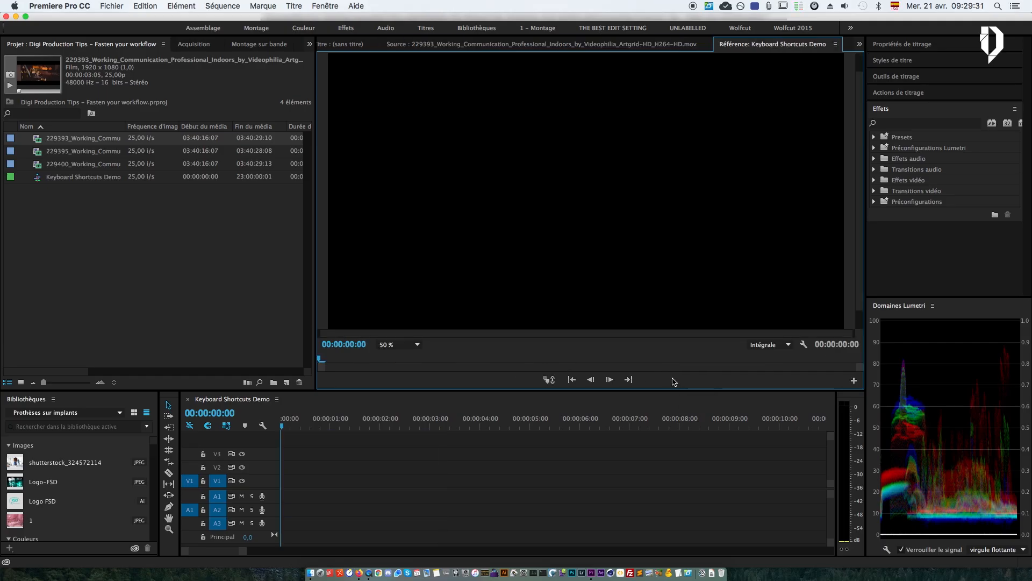
{"action": "double_click", "coordinate": [38, 140]}
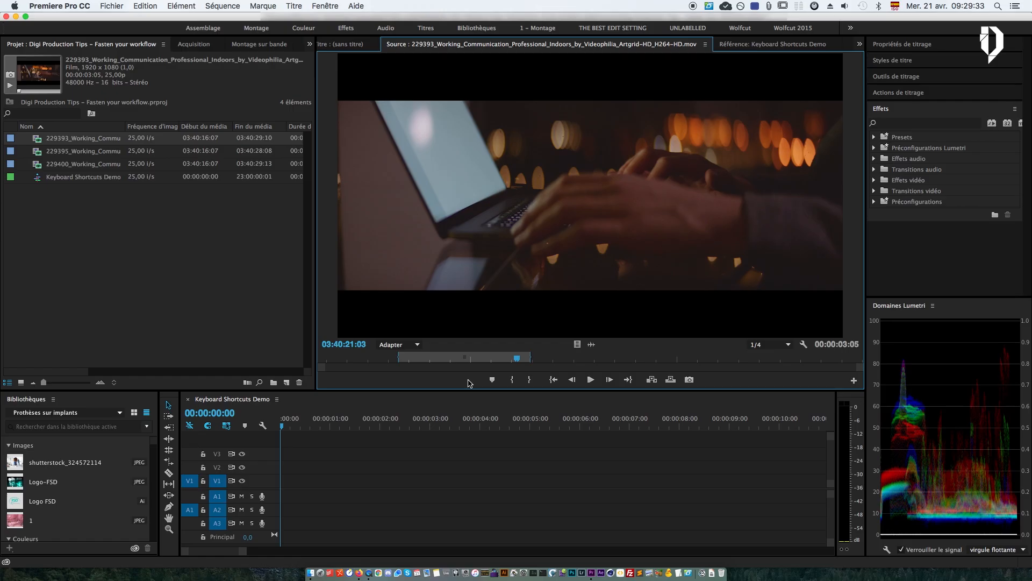
- Overwrite the marked range of the 229393 clip onto the start of the sequence and play the sequence from its beginning
{"action": "key", "text": "semicolon"}
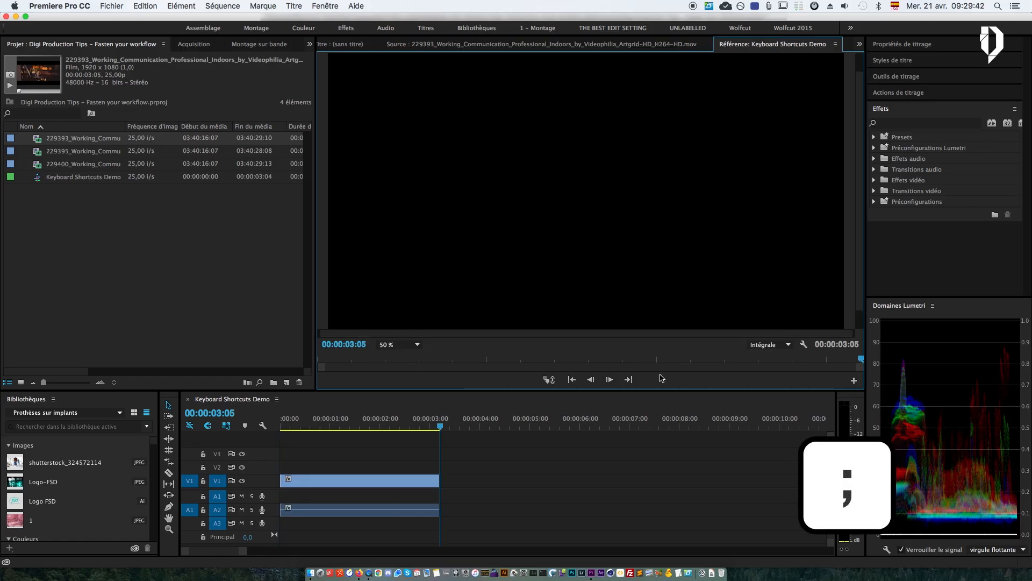
{"action": "left_click", "coordinate": [246, 404]}
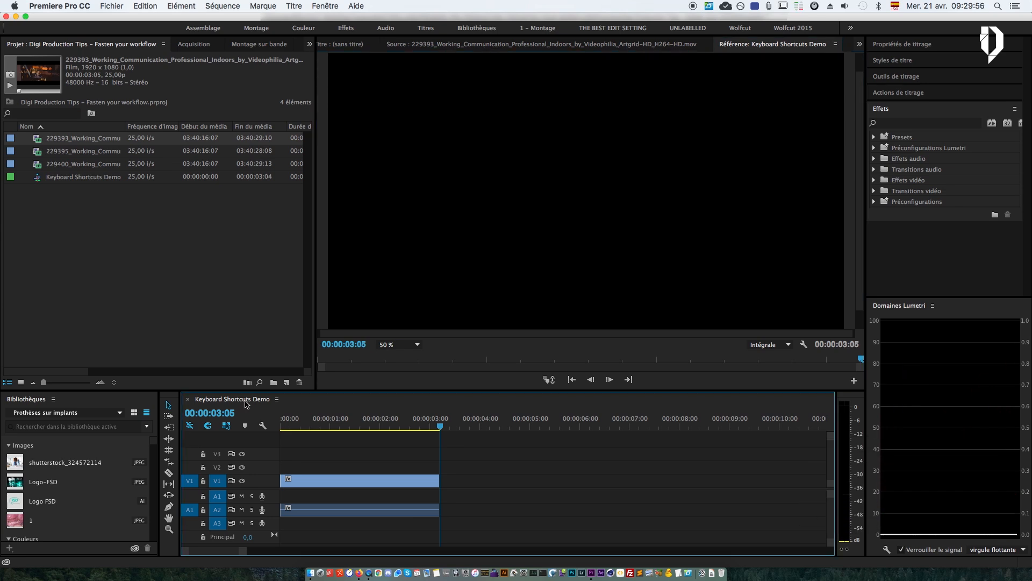
{"action": "key", "text": "Up"}
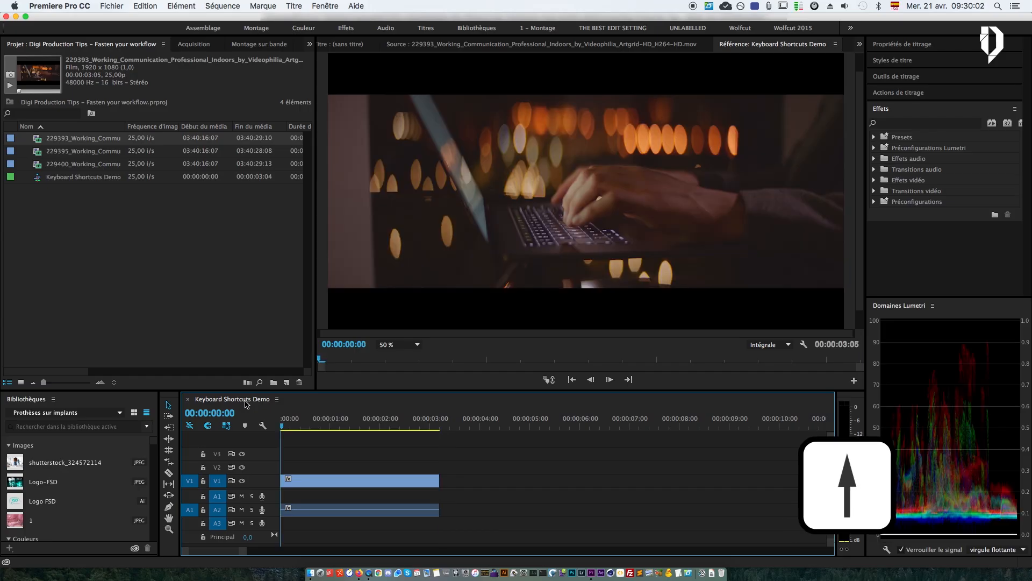
{"action": "key", "text": "space"}
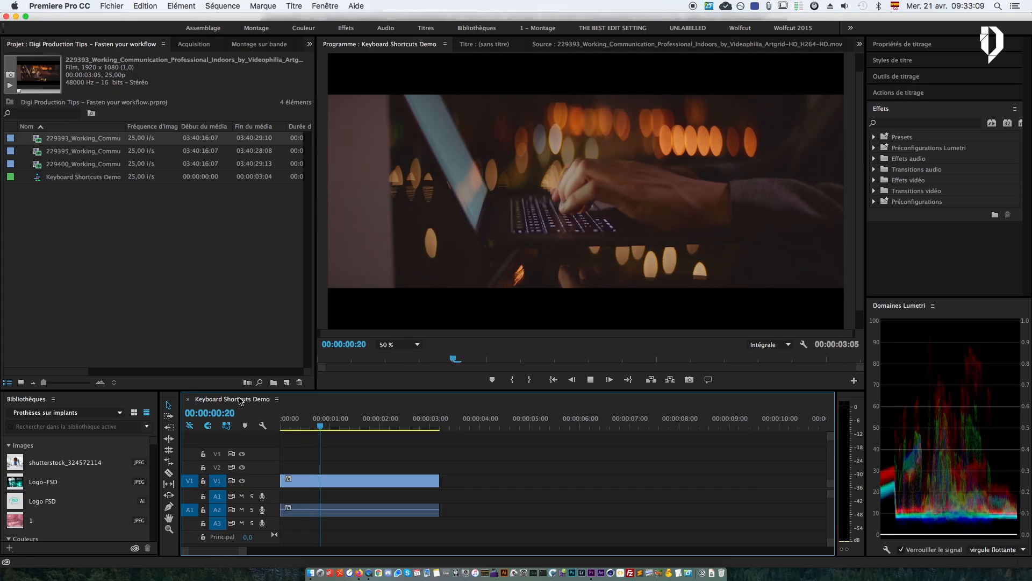
{"action": "key", "text": "space"}
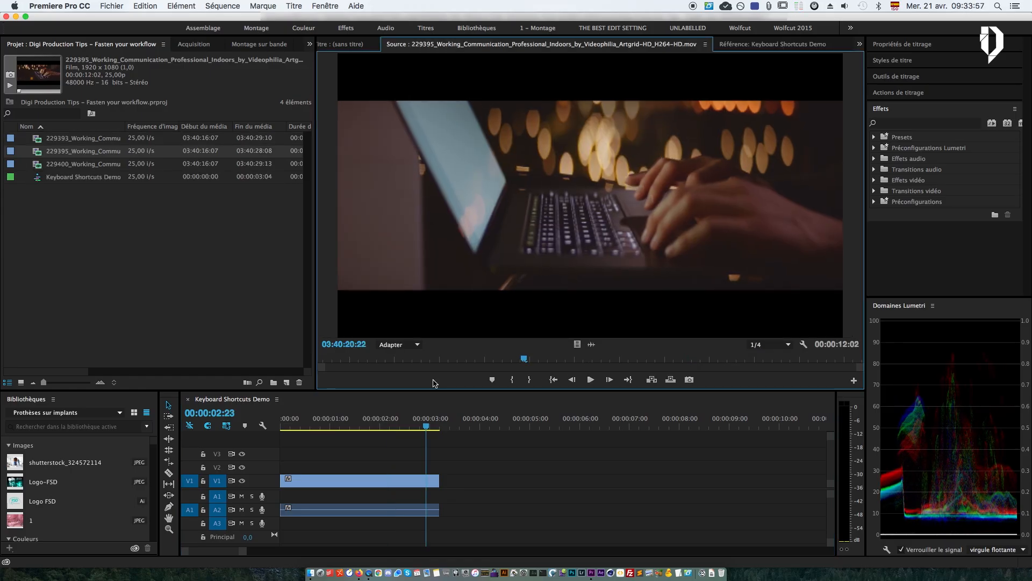
- Step the 229395 source clip back two frames and mark its in point at 03:40:20:20
{"action": "key", "text": "Left"}
{"action": "key", "text": "Left"}
{"action": "key", "text": "i"}
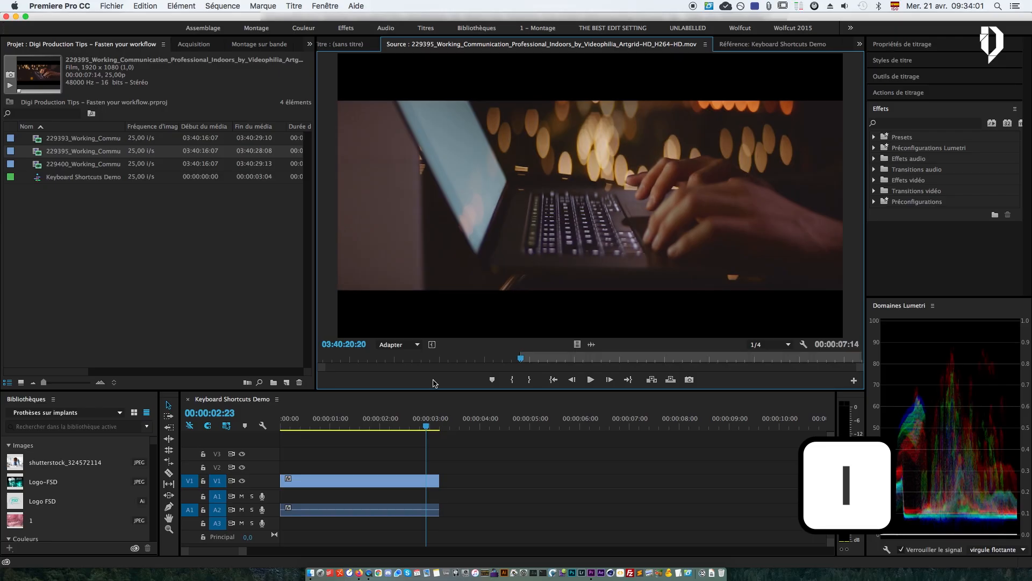
- Play the 229395 clip onward and mark its out point at 03:40:24:14
{"action": "key", "text": "space"}
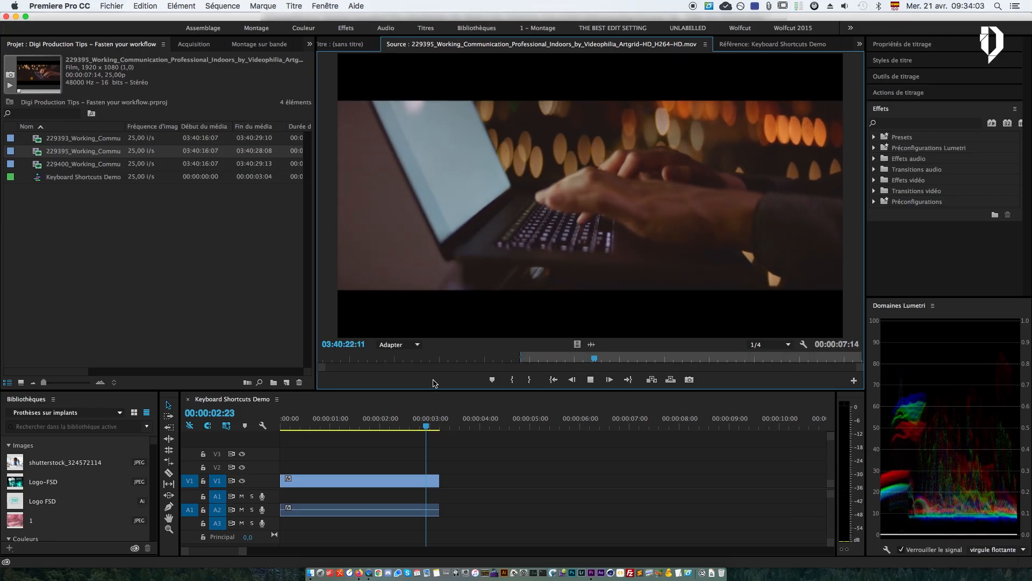
{"action": "key", "text": "space"}
{"action": "key", "text": "space"}
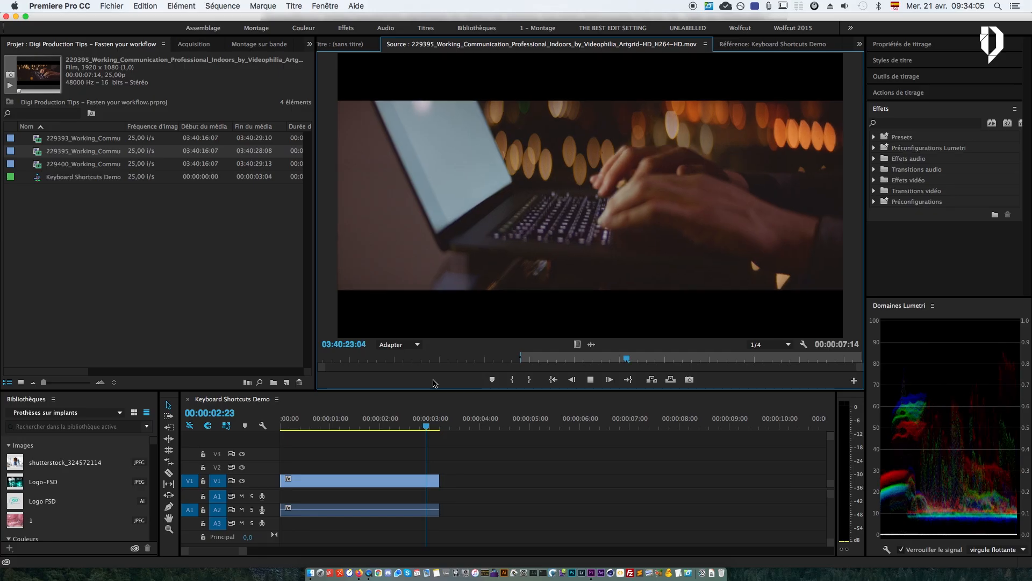
{"action": "key", "text": "space"}
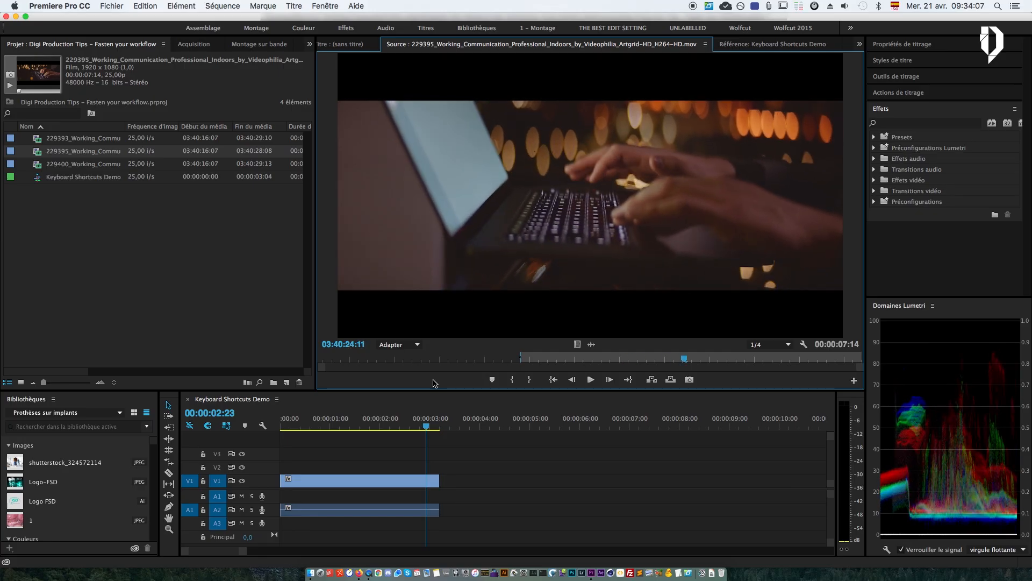
{"action": "key", "text": "Right"}
{"action": "key", "text": "Right"}
{"action": "key", "text": "Right"}
{"action": "key", "text": "o"}
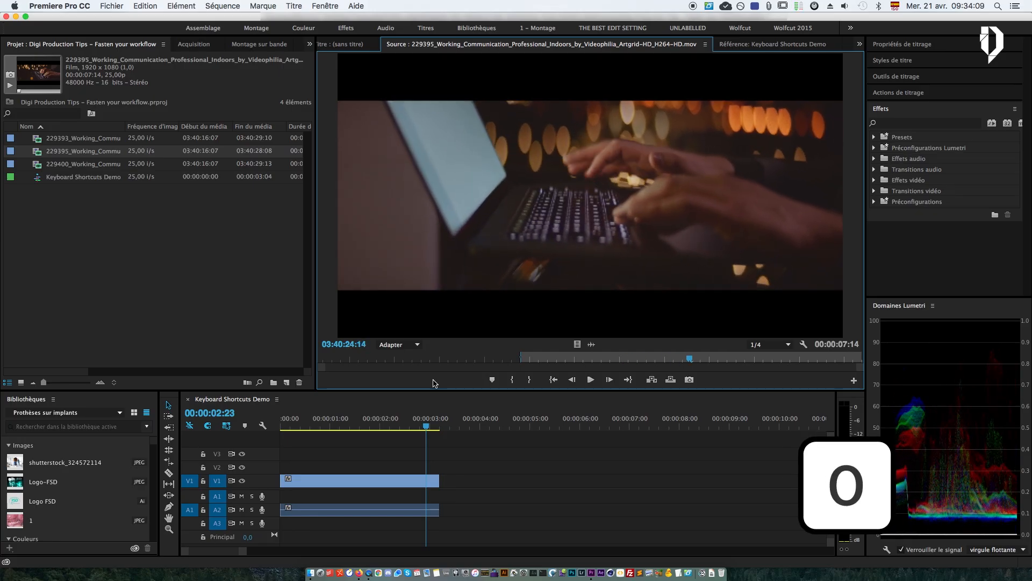
{"action": "key", "text": "o"}
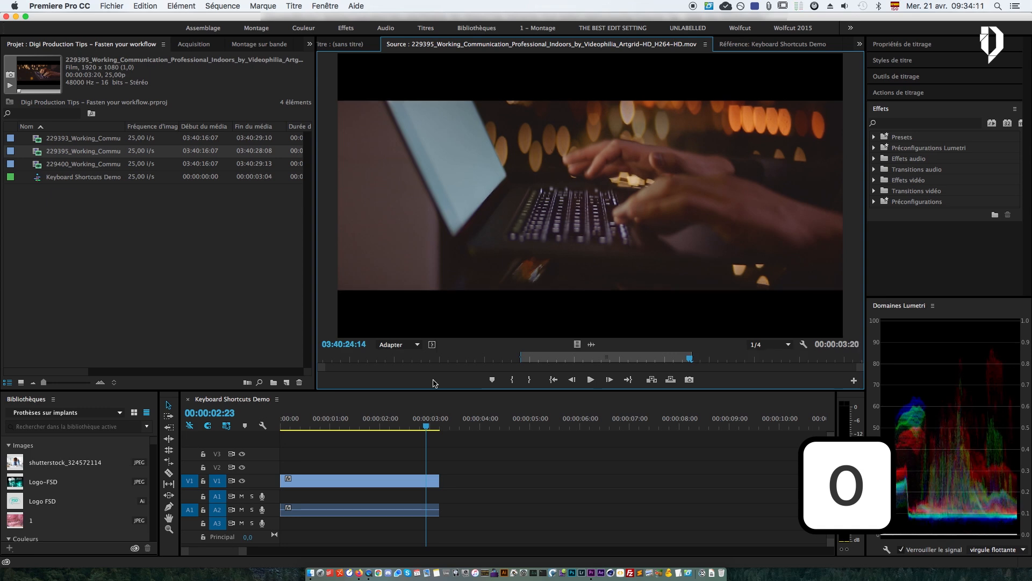
- Add the marked range of the 229395 clip directly after the first clip and trim its end to 00:00:06:13
{"action": "key", "text": "semicolon"}
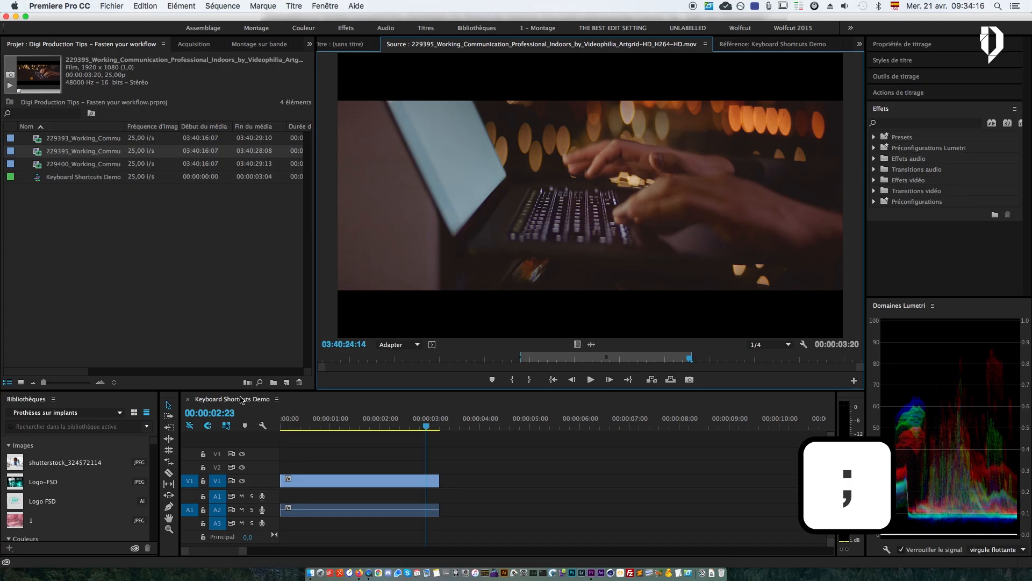
{"action": "key", "text": "period"}
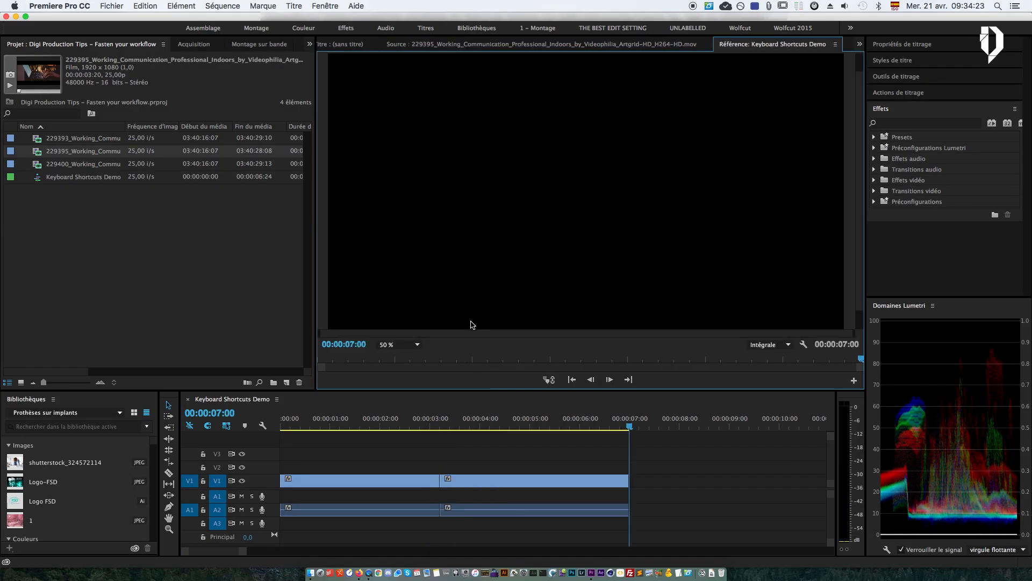
{"action": "left_click_drag", "start_coordinate": [626, 480], "coordinate": [605, 488]}
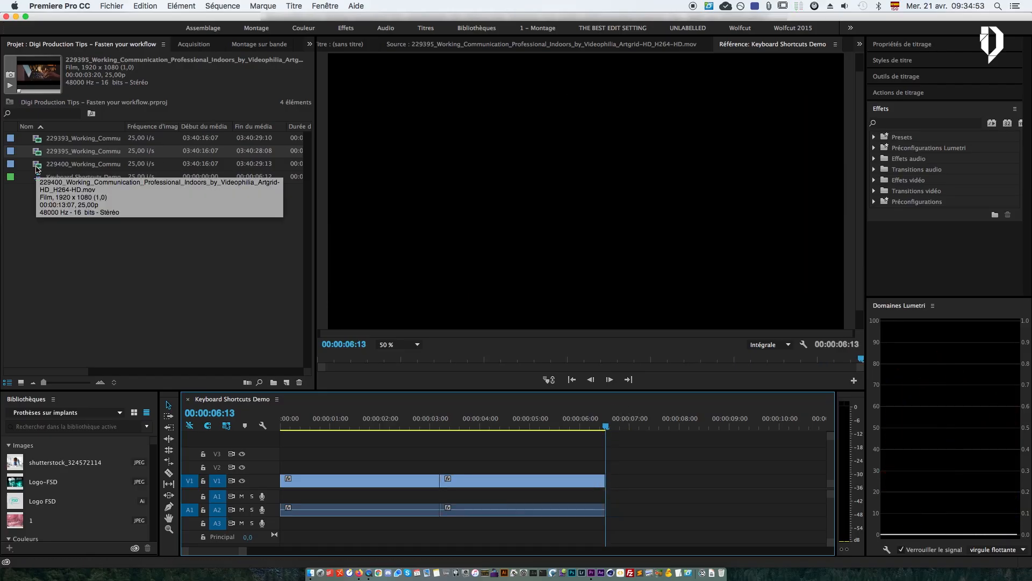
- Open the 229400 clip in the source monitor, find where the hands start to enter, and mark its in point at 03:40:17:14
{"action": "double_click", "coordinate": [36, 167]}
{"action": "key", "text": "space"}
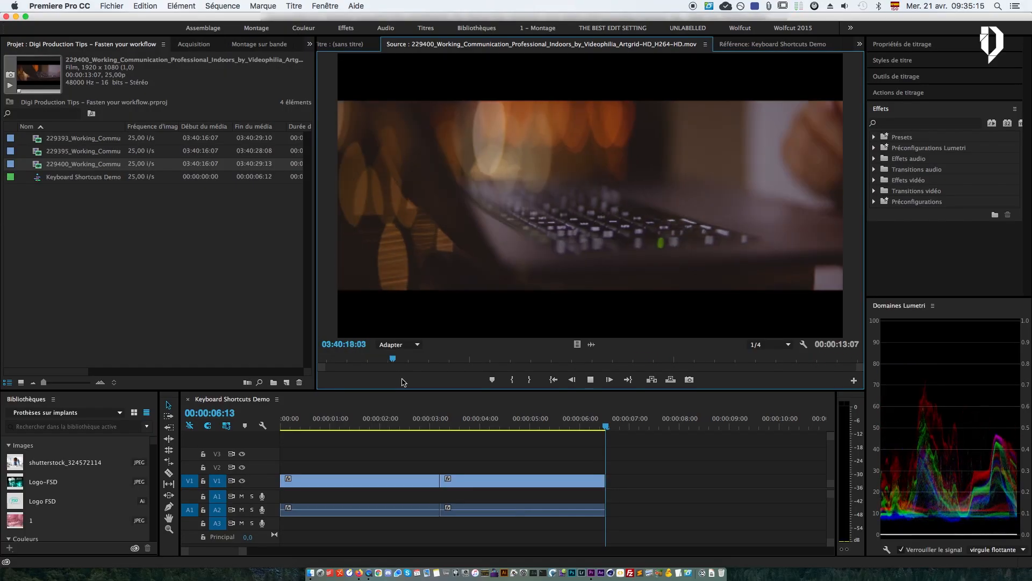
{"action": "key", "text": "Left"}
{"action": "key", "text": "Left"}
{"action": "key", "text": "Left"}
{"action": "key", "text": "Left"}
{"action": "key", "text": "Left"}
{"action": "key", "text": "Left"}
{"action": "key", "text": "Left"}
{"action": "key", "text": "Left"}
{"action": "key", "text": "Left"}
{"action": "key", "text": "Left"}
{"action": "key", "text": "Left"}
{"action": "key", "text": "Left"}
{"action": "key", "text": "Left"}
{"action": "key", "text": "Left"}
{"action": "key", "text": "Left"}
{"action": "key", "text": "Left"}
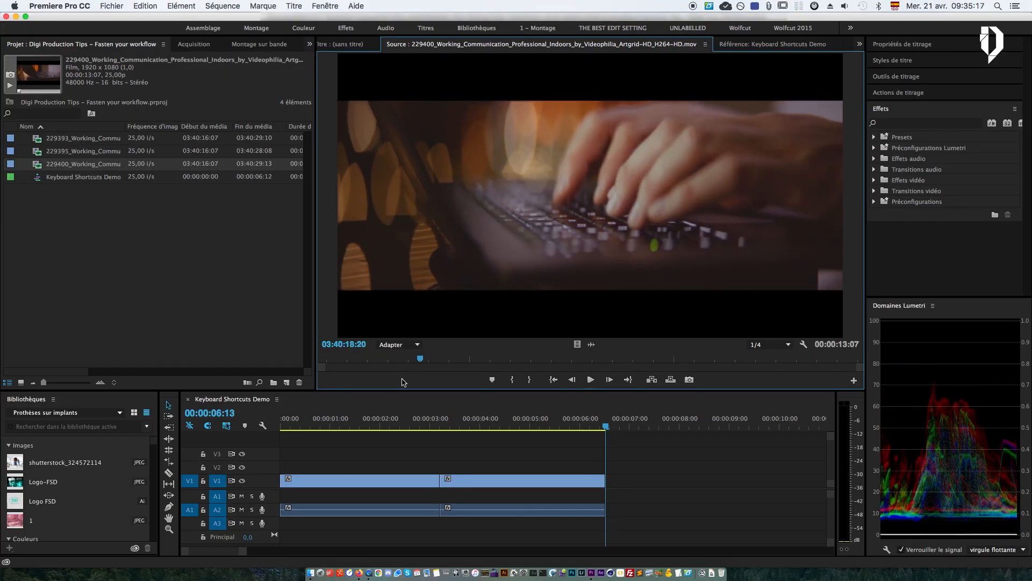
{"action": "key", "text": "Left"}
{"action": "key", "text": "Left"}
{"action": "key", "text": "Left"}
{"action": "key", "text": "Left"}
{"action": "key", "text": "Left"}
{"action": "key", "text": "Left"}
{"action": "key", "text": "Left"}
{"action": "key", "text": "Left"}
{"action": "key", "text": "Left"}
{"action": "key", "text": "Left"}
{"action": "key", "text": "Left"}
{"action": "key", "text": "Left"}
{"action": "key", "text": "Left"}
{"action": "key", "text": "Left"}
{"action": "key", "text": "Left"}
{"action": "key", "text": "Left"}
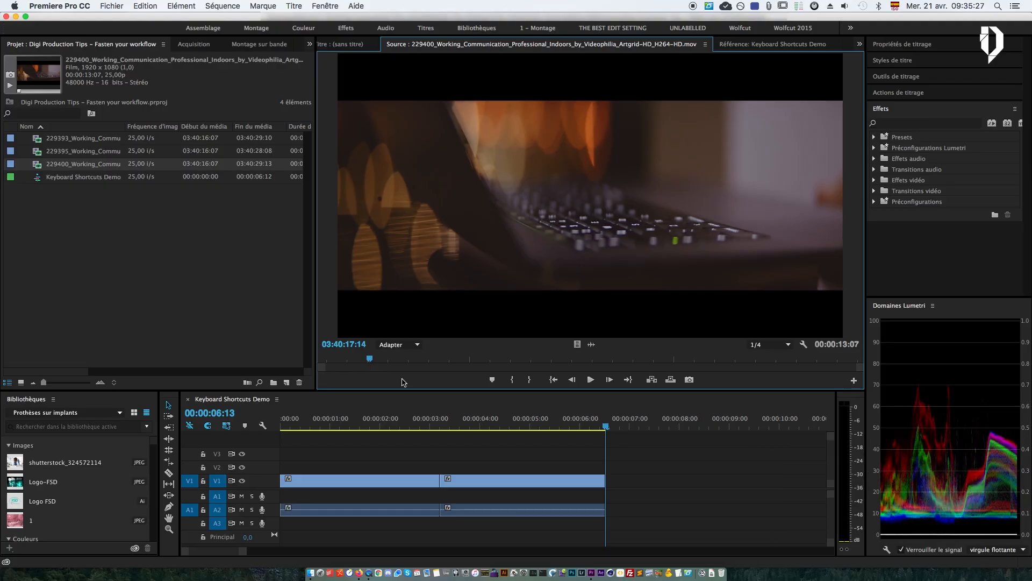
{"action": "key", "text": "i"}
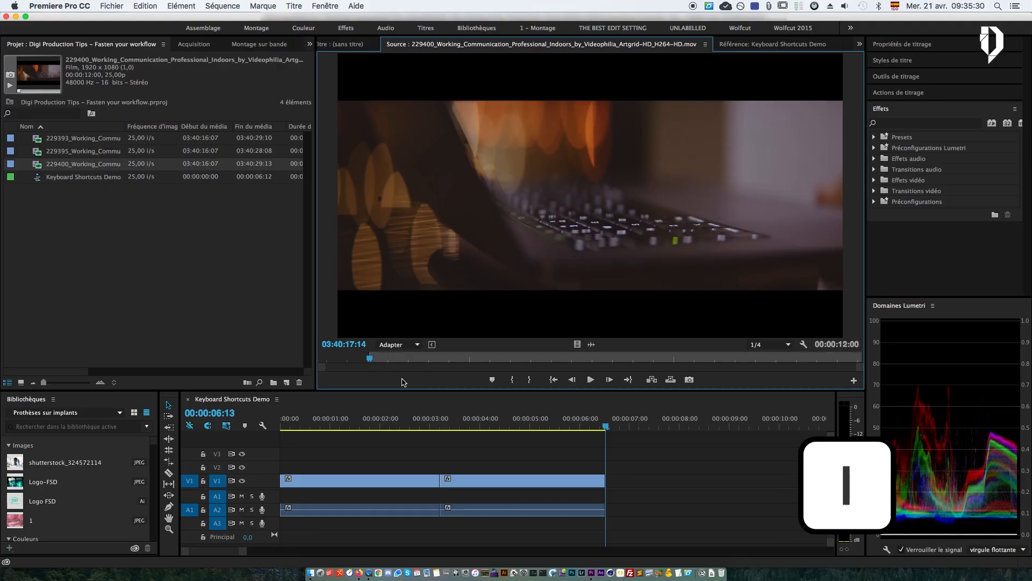
- Mark the 229400 clip's out point at 03:40:20:24 and add the marked range directly after the second clip in the sequence
{"action": "key", "text": "space"}
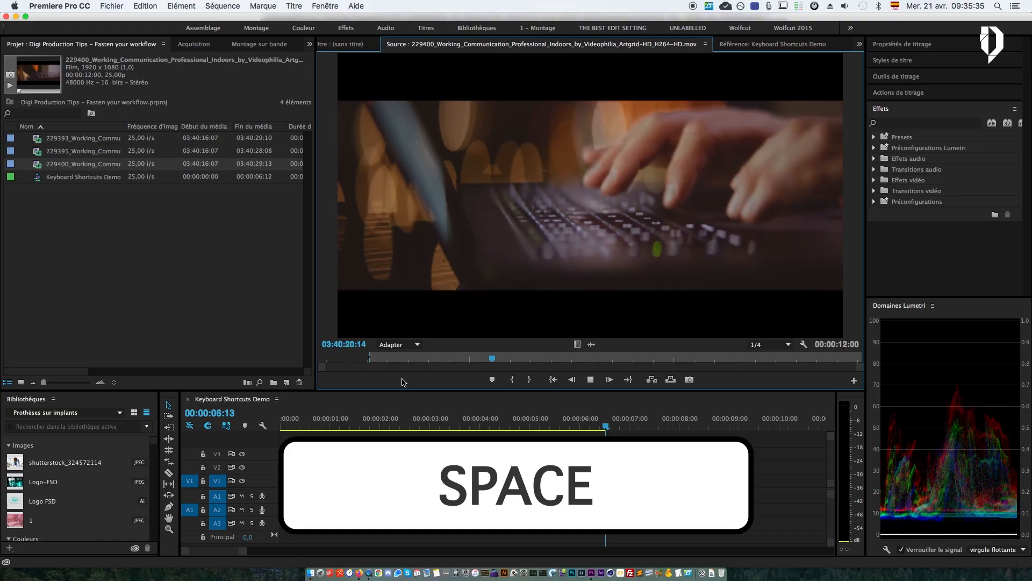
{"action": "key", "text": "space"}
{"action": "key", "text": "o"}
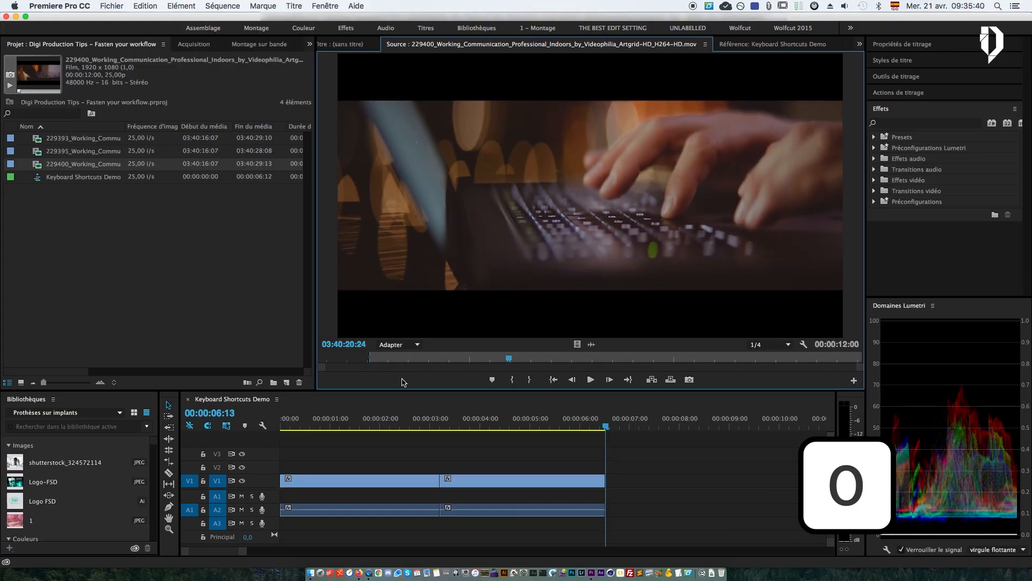
{"action": "key", "text": "o"}
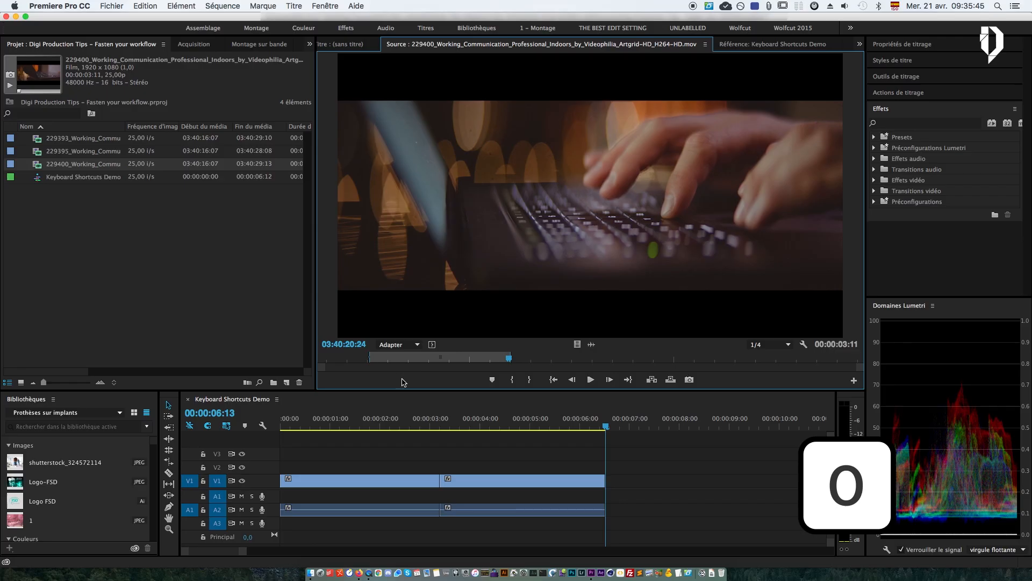
{"action": "key", "text": "semicolon"}
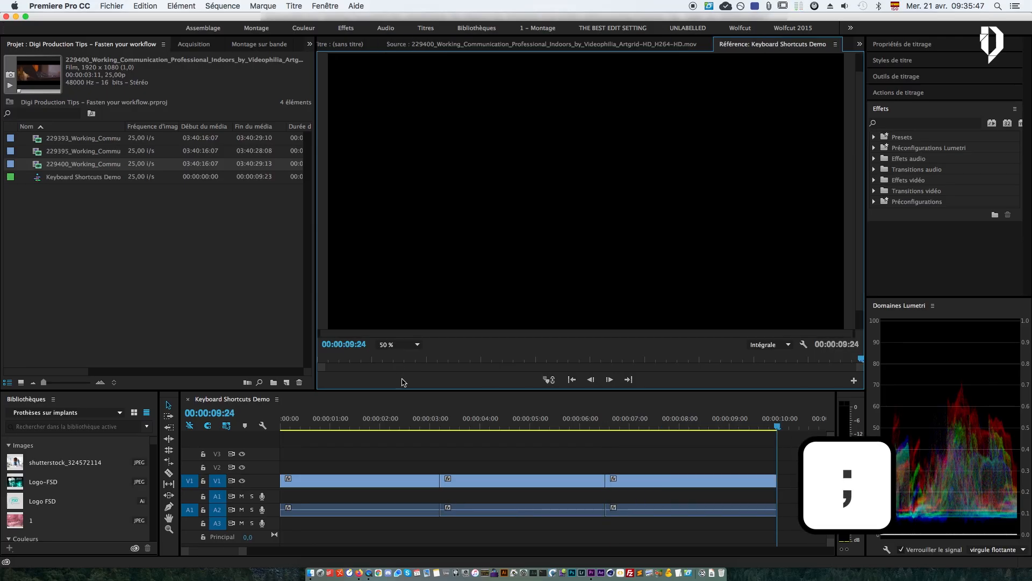
{"action": "left_click", "coordinate": [651, 422]}
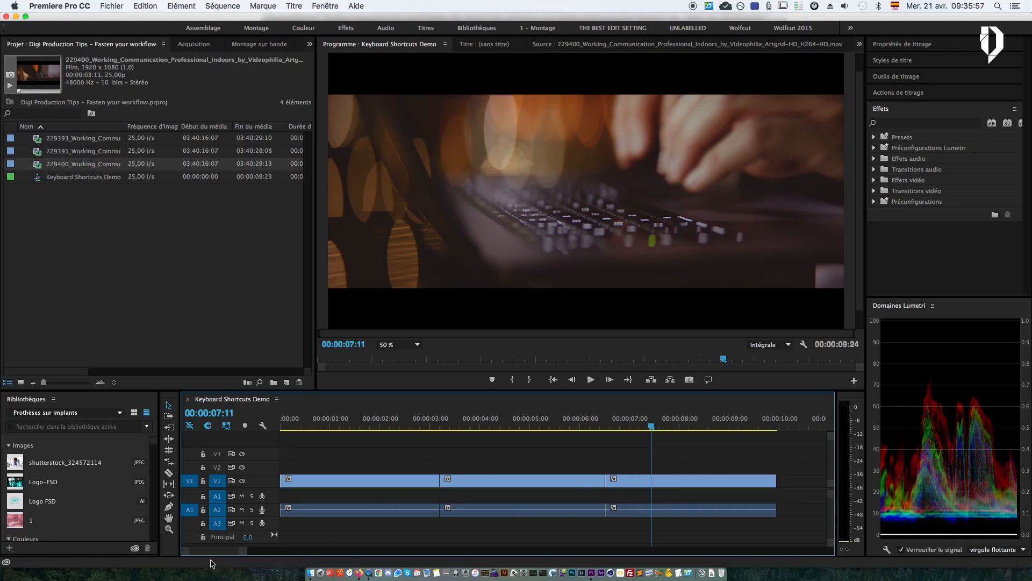
- Use Track Select Forward to select all three clips and shift them together so they start at 00:00:13:00
{"action": "key", "text": "a"}
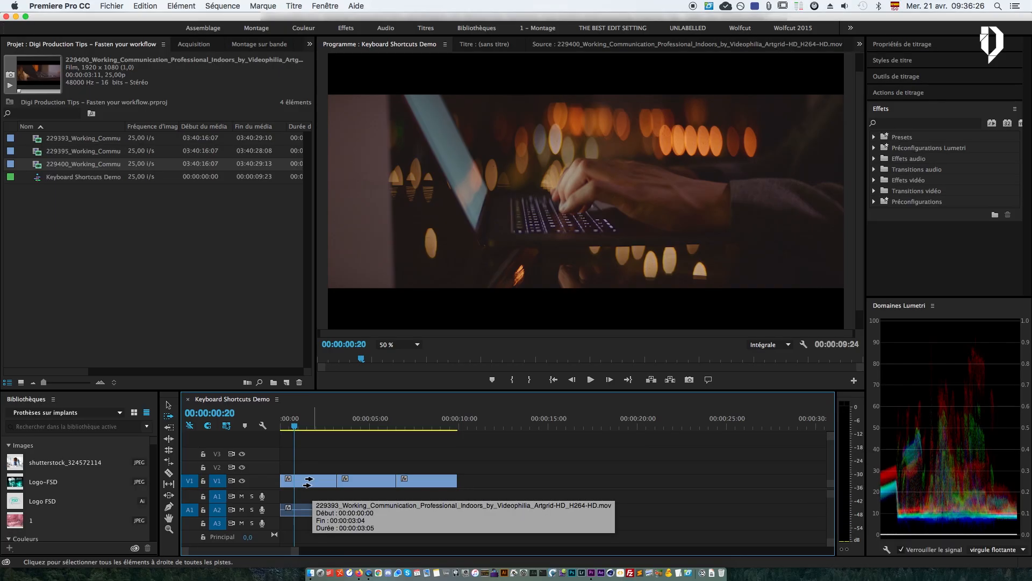
{"action": "left_click", "coordinate": [307, 481]}
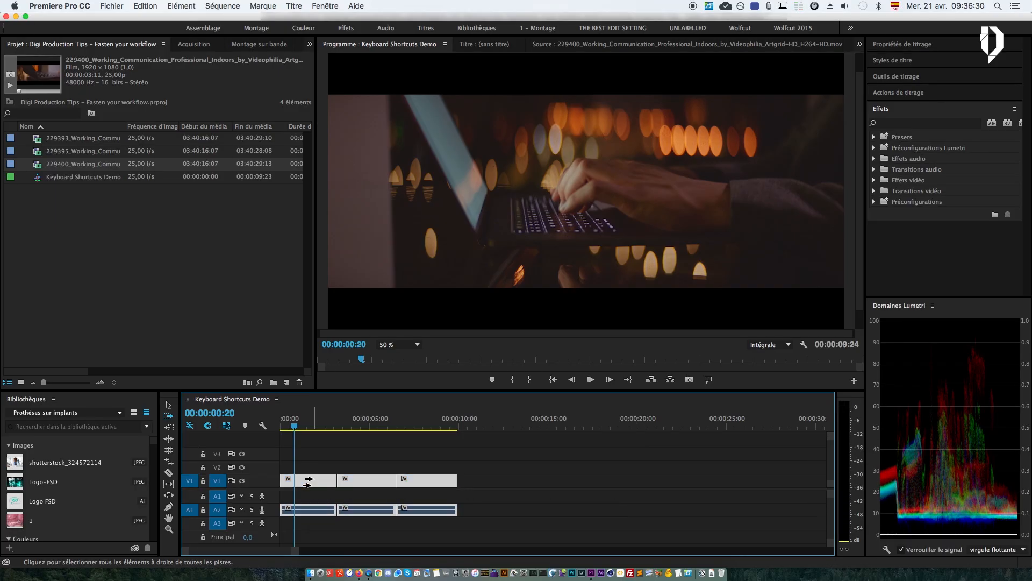
{"action": "left_click_drag", "start_coordinate": [308, 481], "coordinate": [546, 480]}
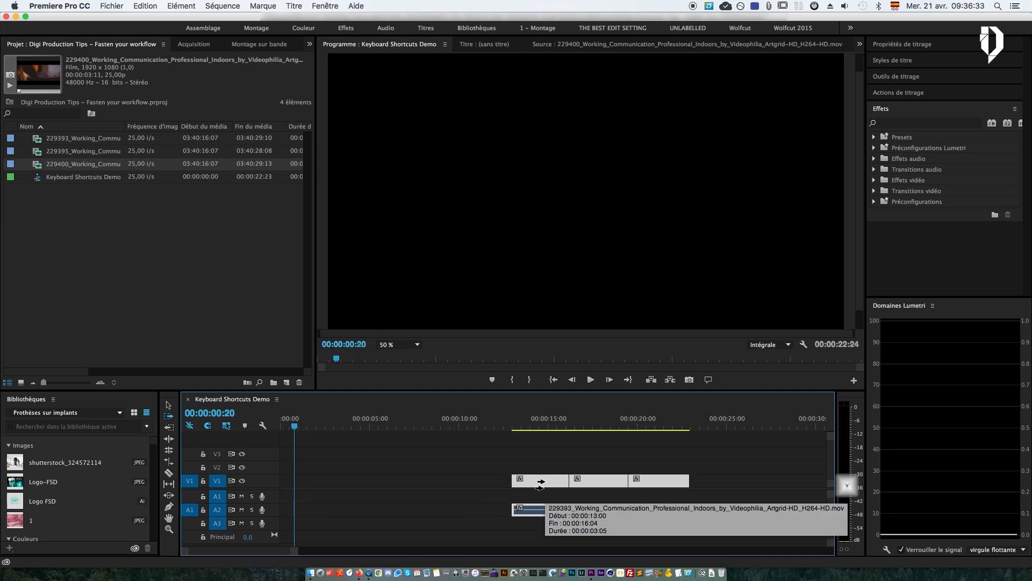
- Move the third clip to the start of the sequence and ripple-delete the gap between it and the other two clips
{"action": "key", "text": "v"}
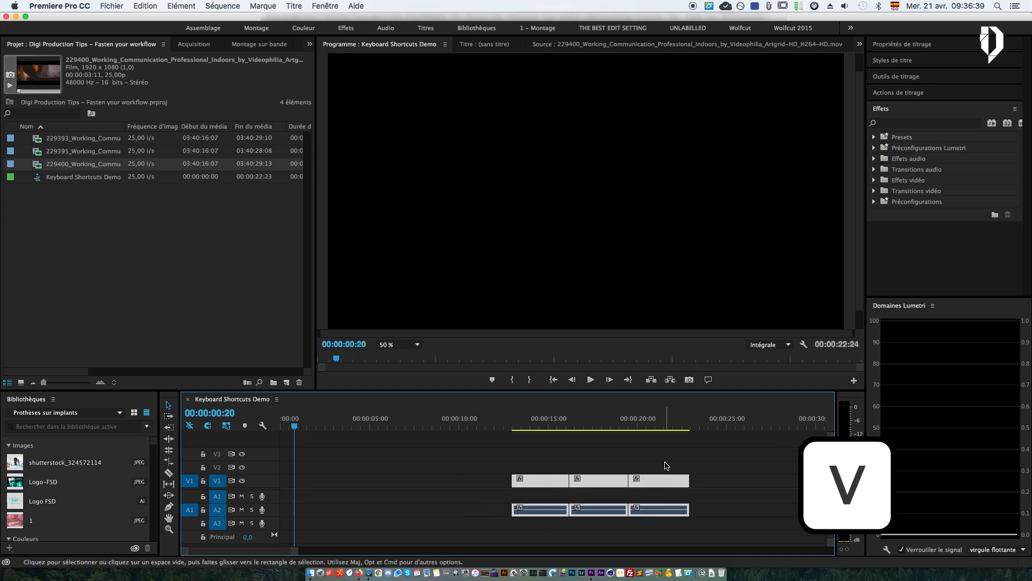
{"action": "left_click", "coordinate": [665, 467]}
{"action": "left_click_drag", "start_coordinate": [663, 481], "coordinate": [298, 490]}
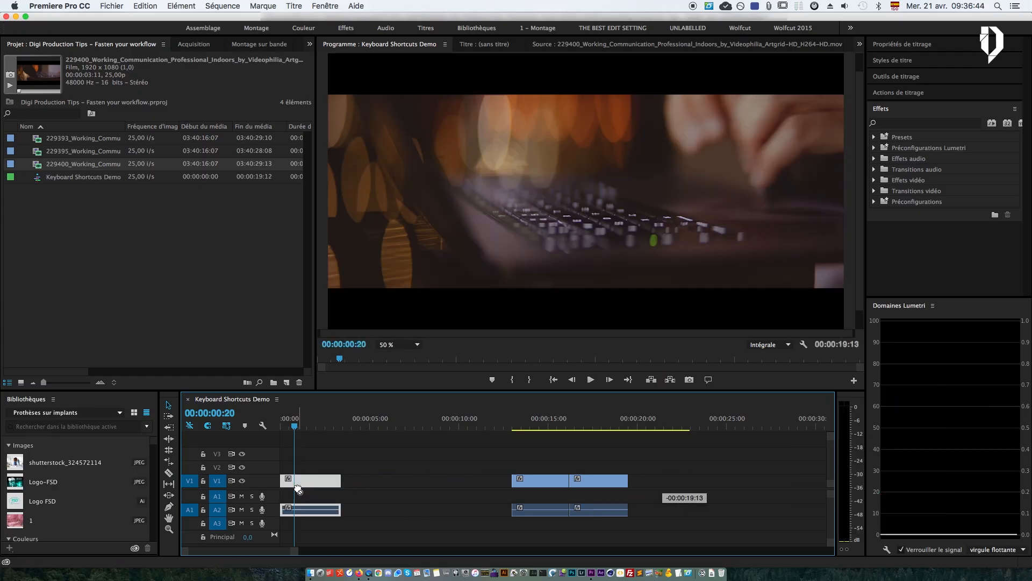
{"action": "left_click", "coordinate": [405, 485]}
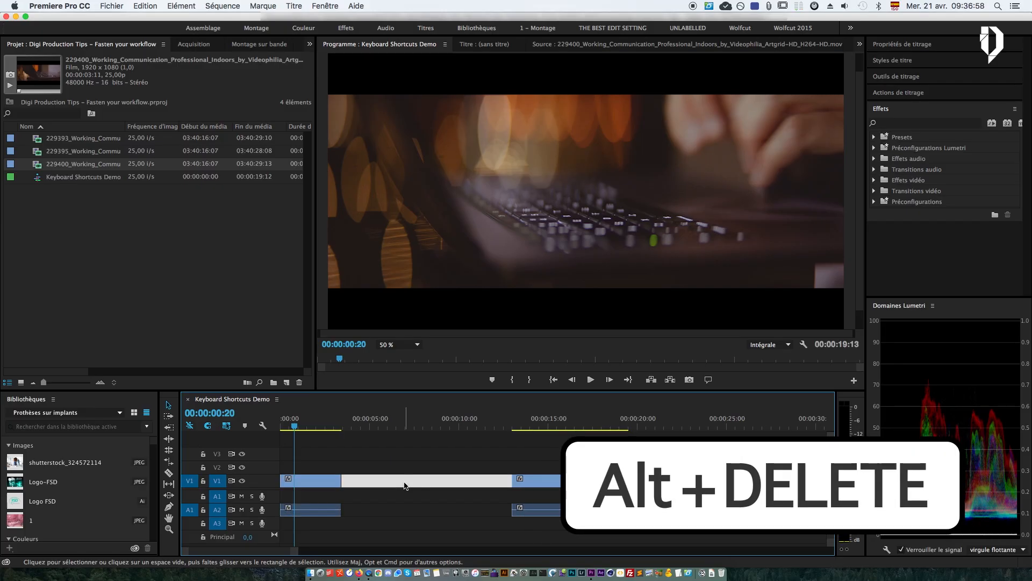
{"action": "key", "text": "alt+Delete"}
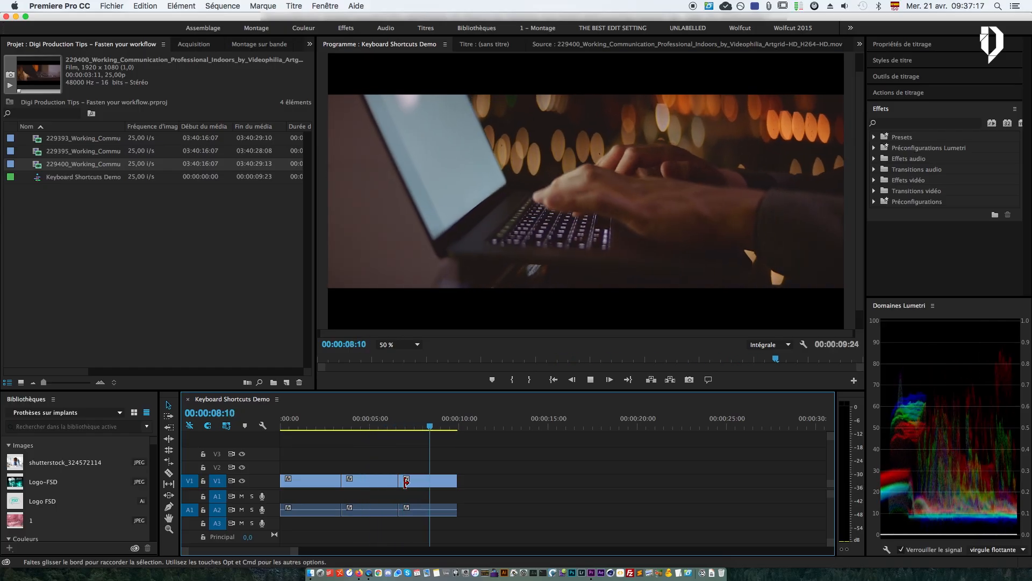
- Split the first clip of the Keyboard Shortcuts sequence at 00:00:01:06
{"action": "key", "text": "Left"}
{"action": "key", "text": "Left"}
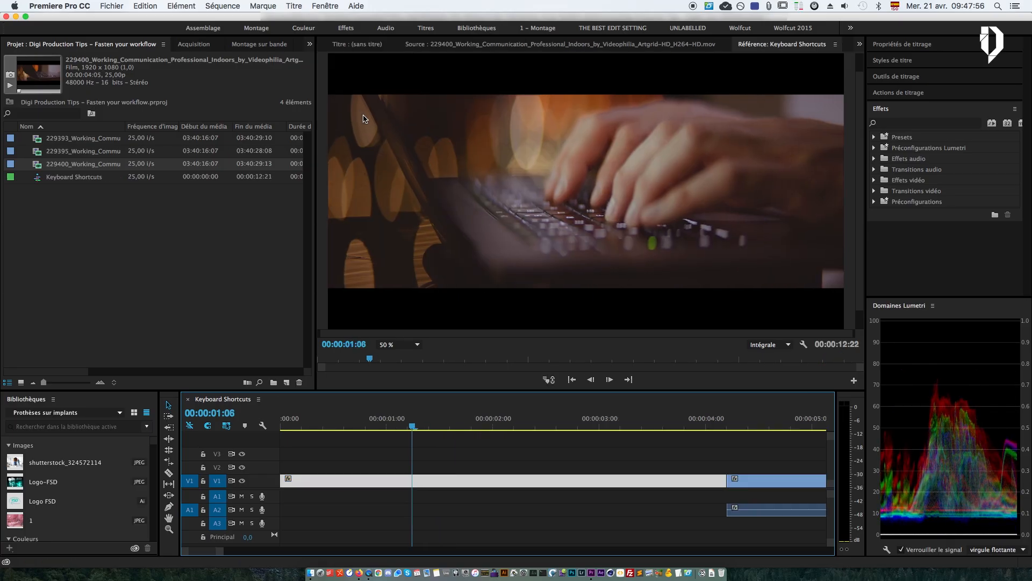
{"action": "key", "text": "shift+4"}
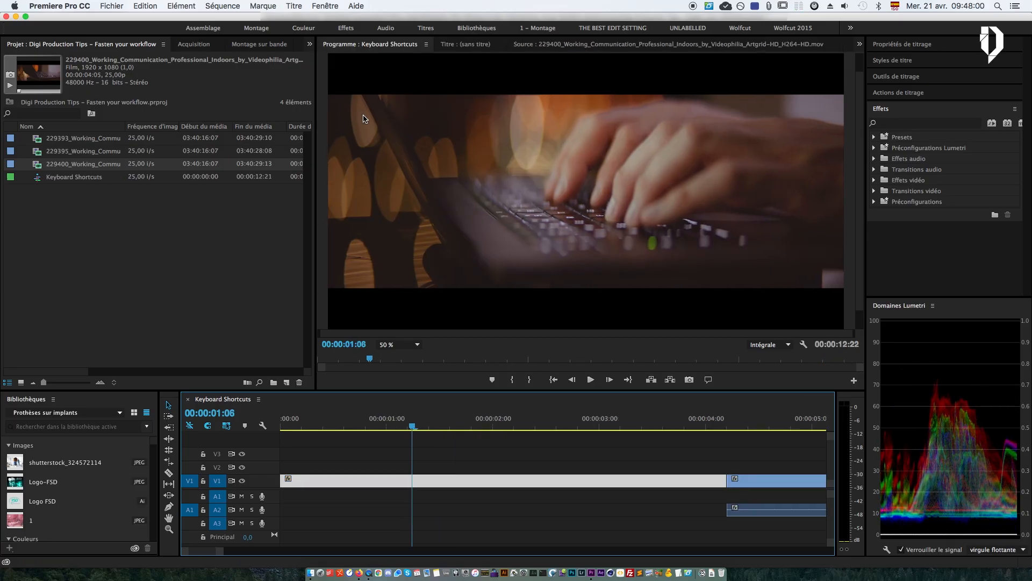
{"action": "key", "text": "super+k"}
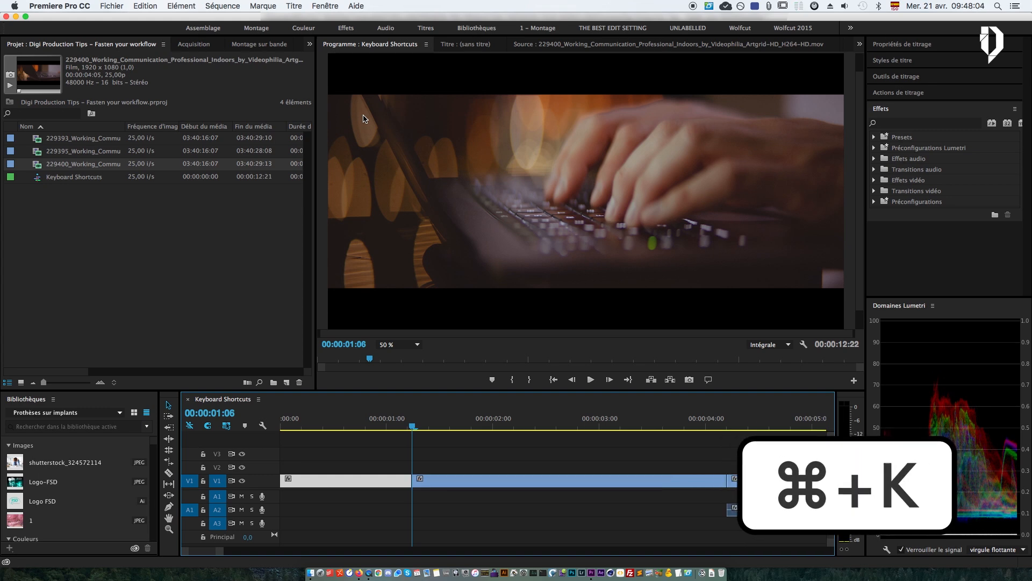
- Ripple-delete the part of the first clip after the cut and play the sequence from its beginning
{"action": "key", "text": "alt+Delete"}
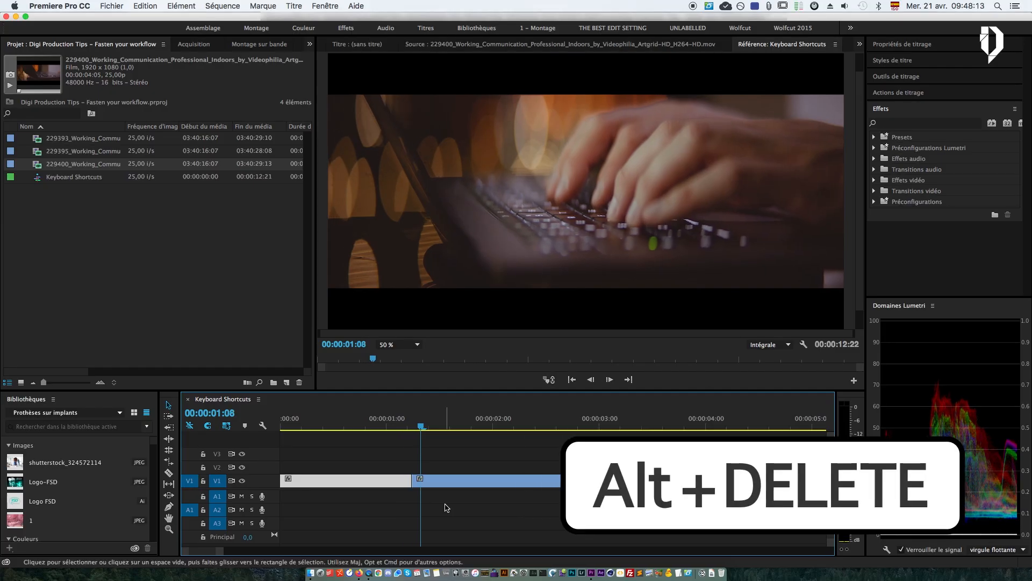
{"action": "left_click", "coordinate": [457, 483]}
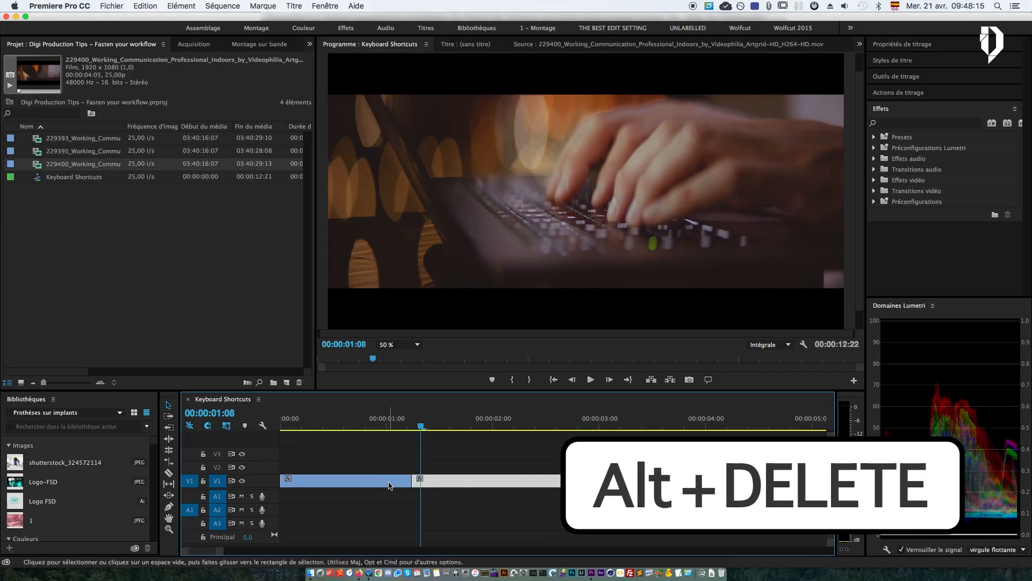
{"action": "key", "text": "alt+Delete"}
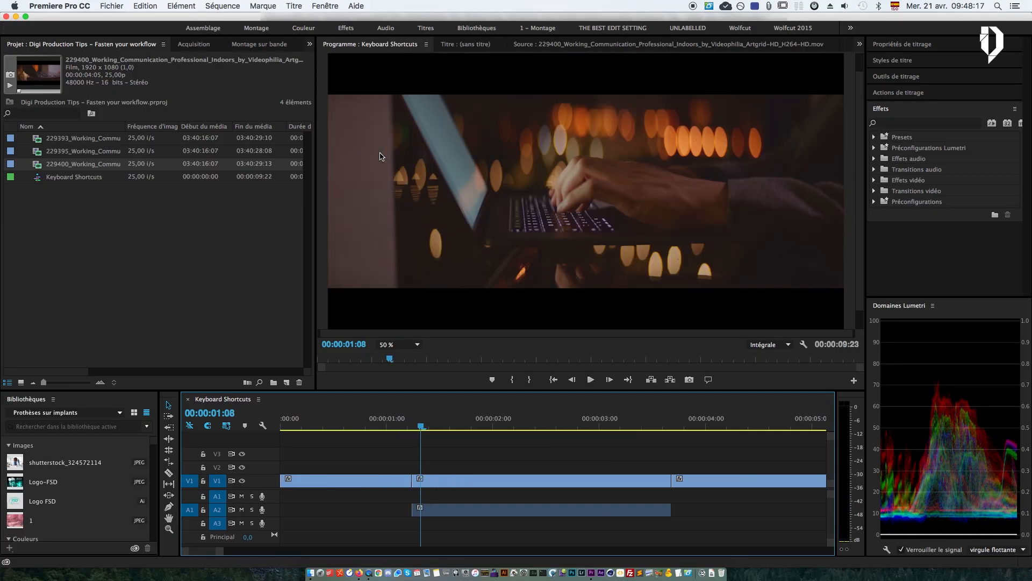
{"action": "key", "text": "Home"}
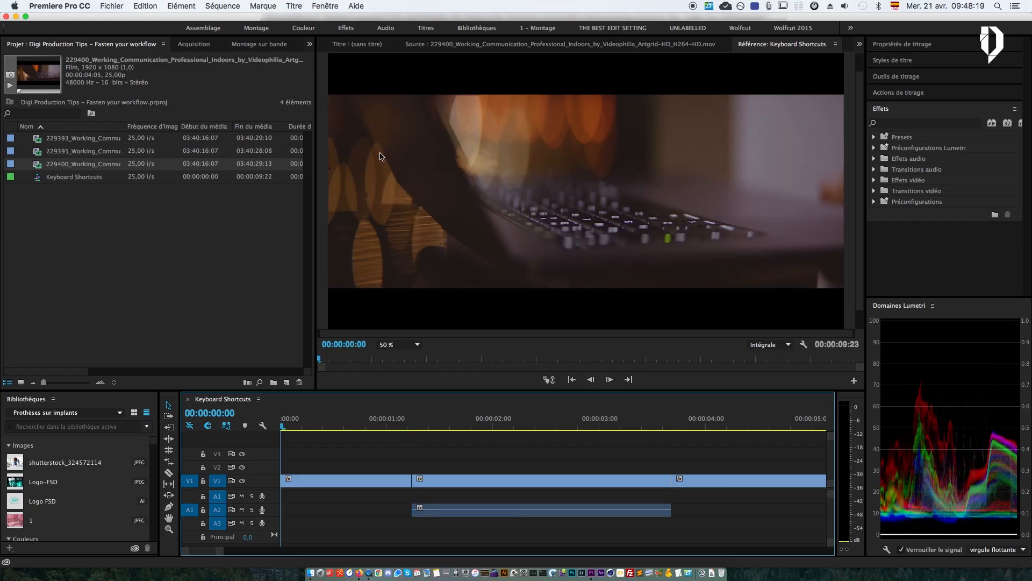
{"action": "key", "text": "space"}
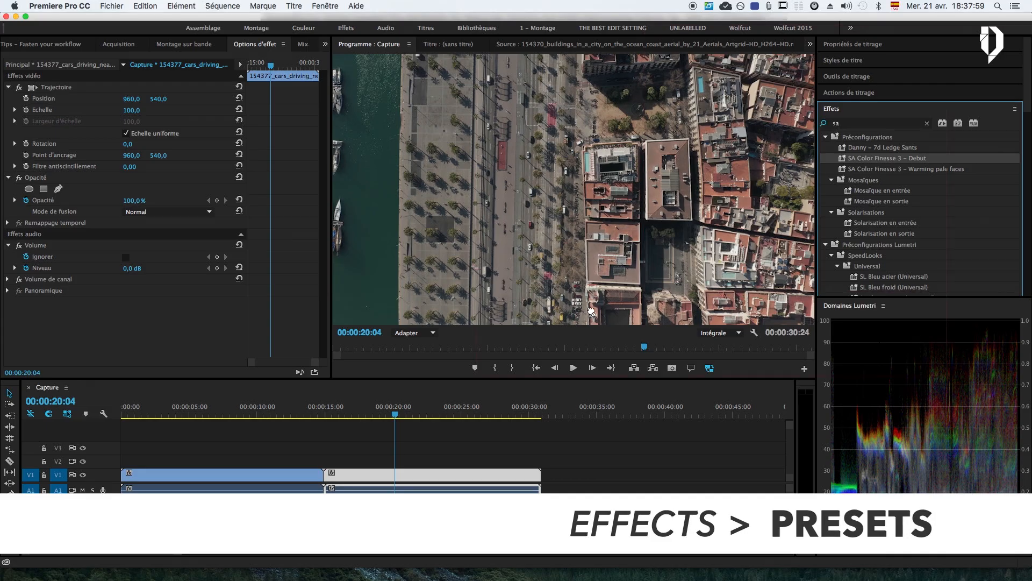
- Apply the SA Color Finesse 3 – Debut preset to the second clip of the Capture sequence and show its Color Finesse controls
{"action": "left_click_drag", "start_coordinate": [592, 312], "coordinate": [444, 474]}
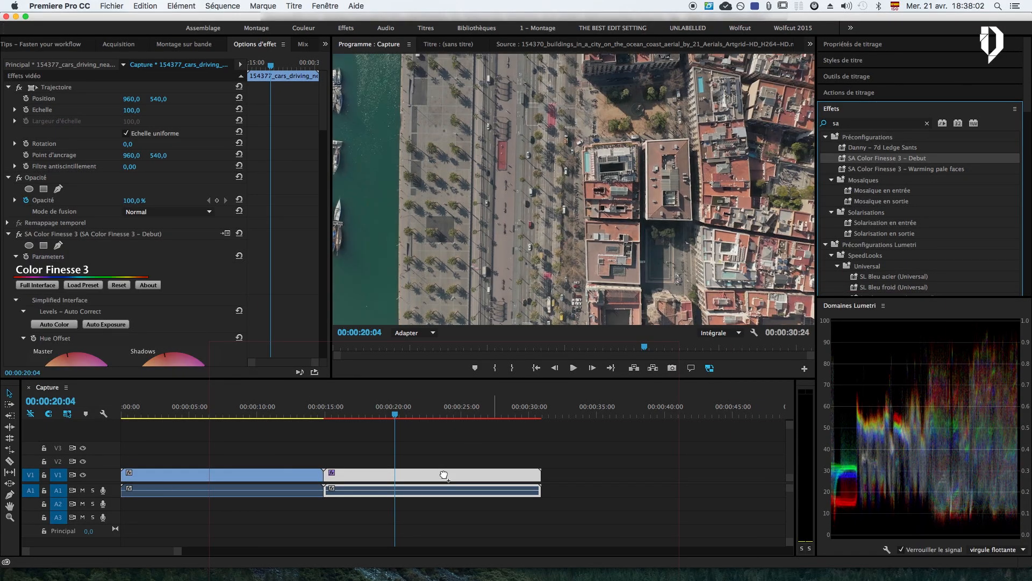
{"action": "scroll", "coordinate": [138, 246], "scroll_direction": "down", "scroll_amount": 10}
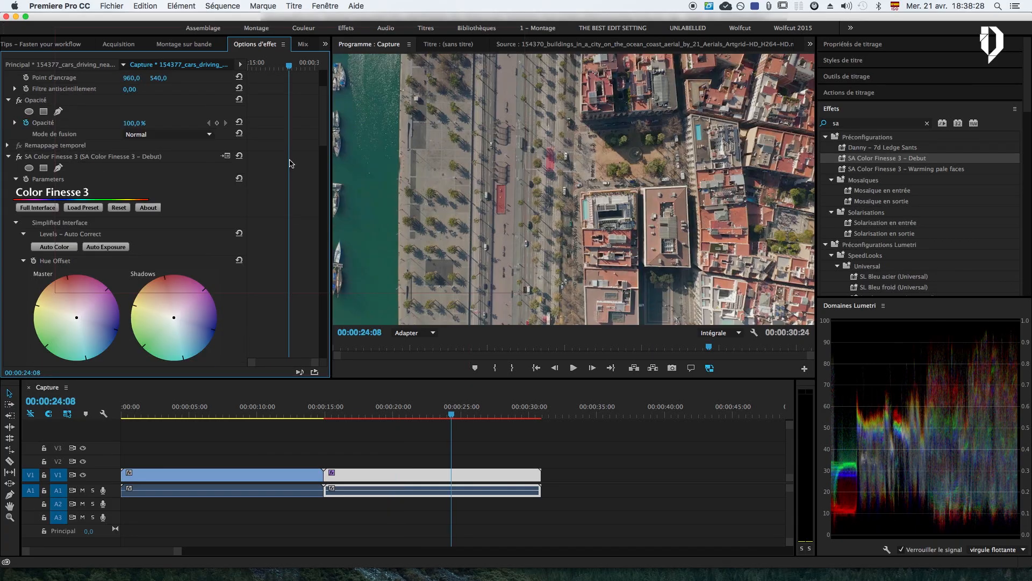
- Save the clip's SA Color Finesse 3 settings as a preset named NEW PRESET, type Echelle, with the description MY NEW PRESET
{"action": "scroll", "coordinate": [25, 206], "scroll_direction": "up", "scroll_amount": 2}
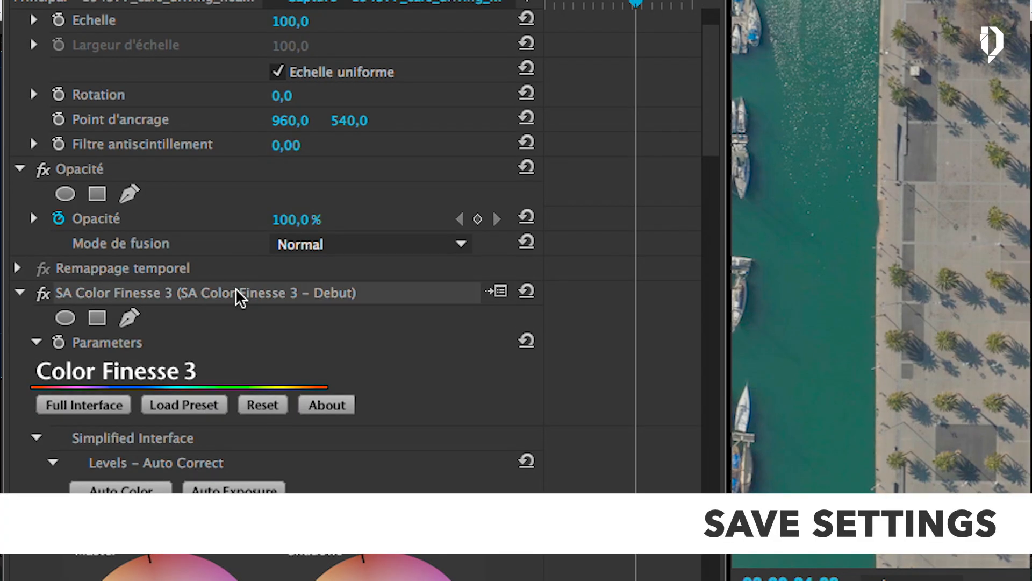
{"action": "right_click", "coordinate": [266, 290]}
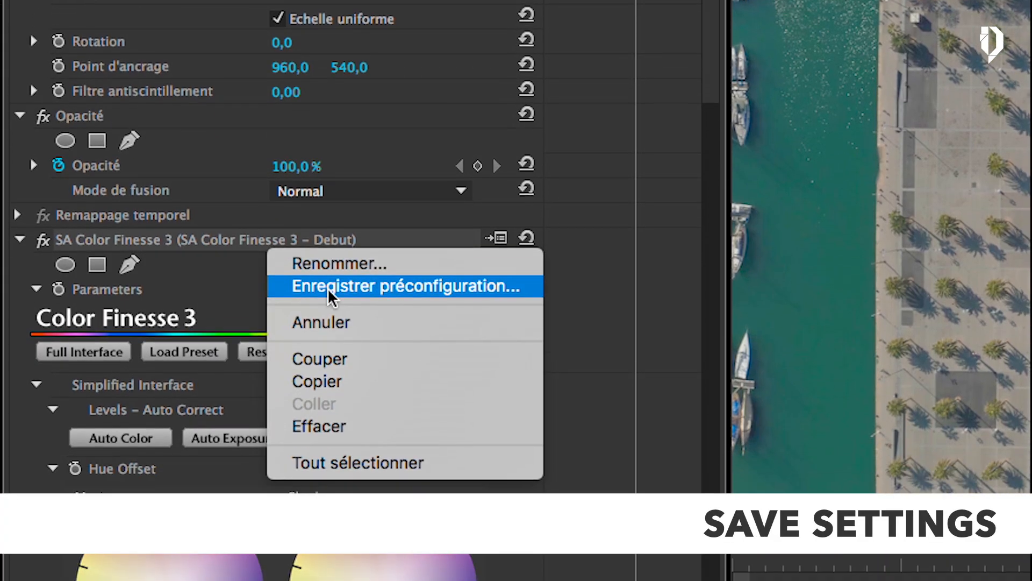
{"action": "left_click", "coordinate": [327, 287]}
{"action": "type", "text": "MY NEW PRESET"}
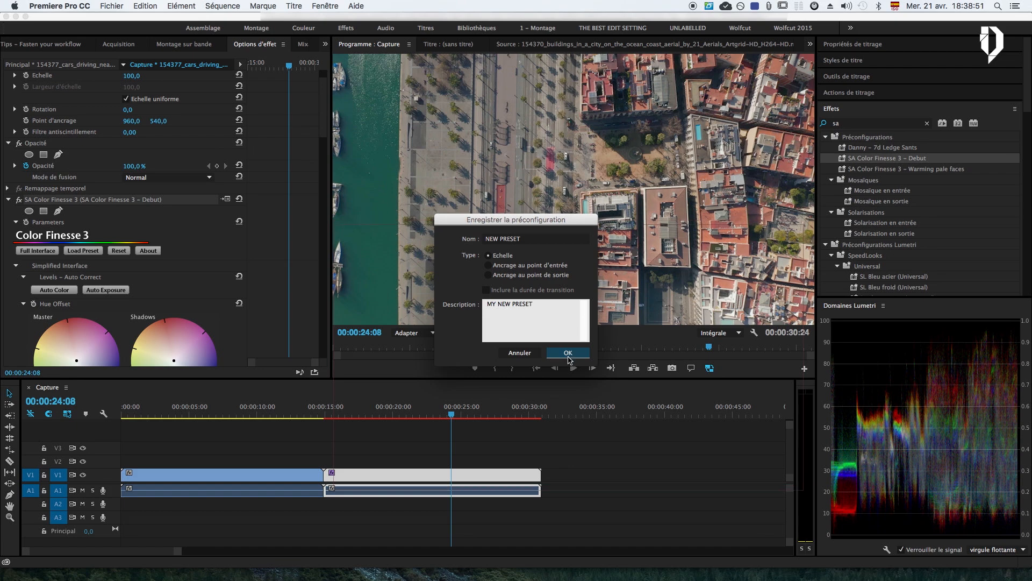
{"action": "left_click", "coordinate": [591, 356]}
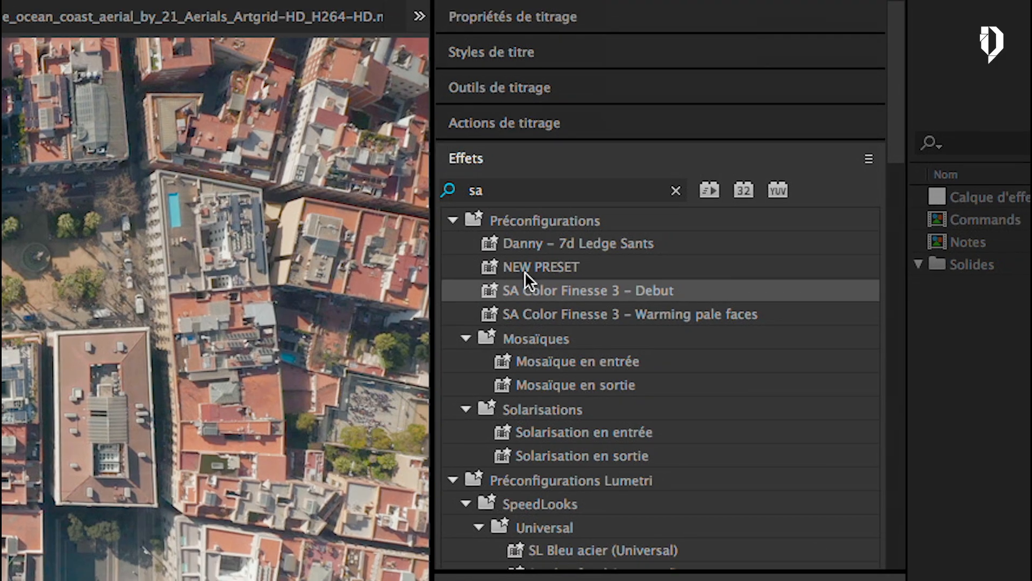
- Apply the SA Color Finesse 3 effect to the first clip of the Effects Layer sequence and adjust its Master hue offset
{"action": "mouse_move", "coordinate": [865, 158]}
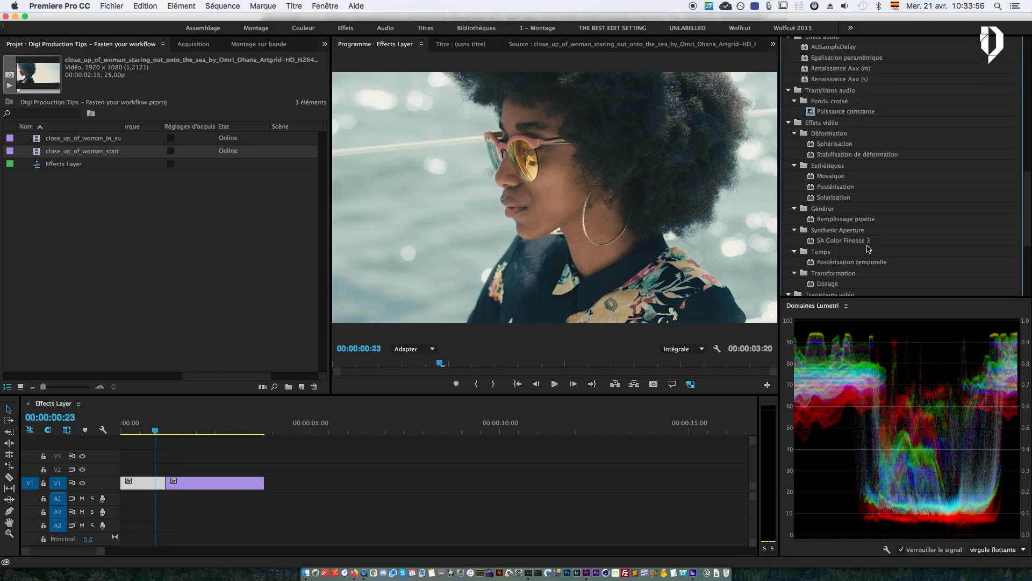
{"action": "left_click", "coordinate": [853, 245]}
{"action": "left_click_drag", "start_coordinate": [861, 251], "coordinate": [341, 456]}
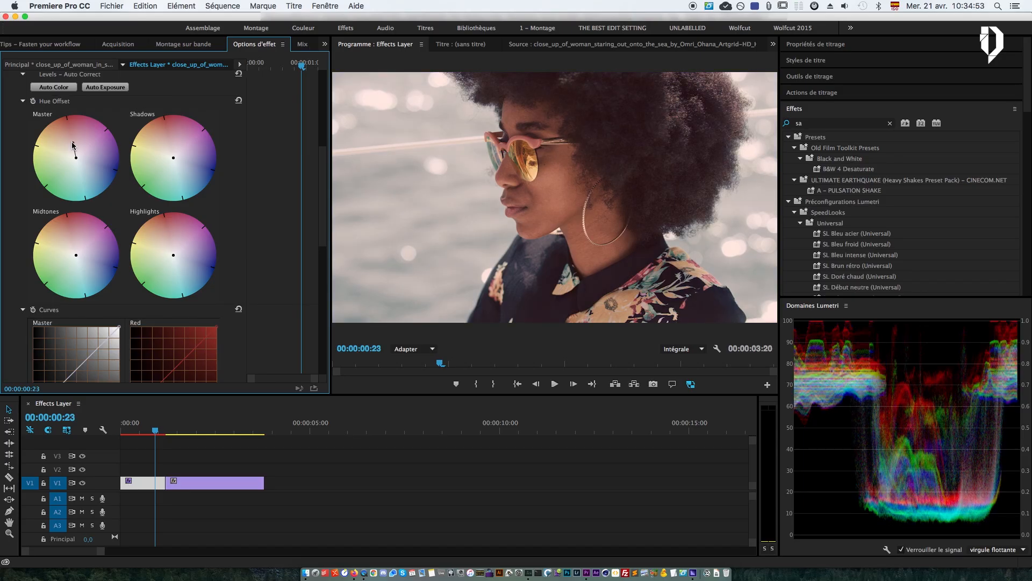
{"action": "left_click", "coordinate": [44, 167]}
{"action": "left_click_drag", "start_coordinate": [45, 166], "coordinate": [92, 171]}
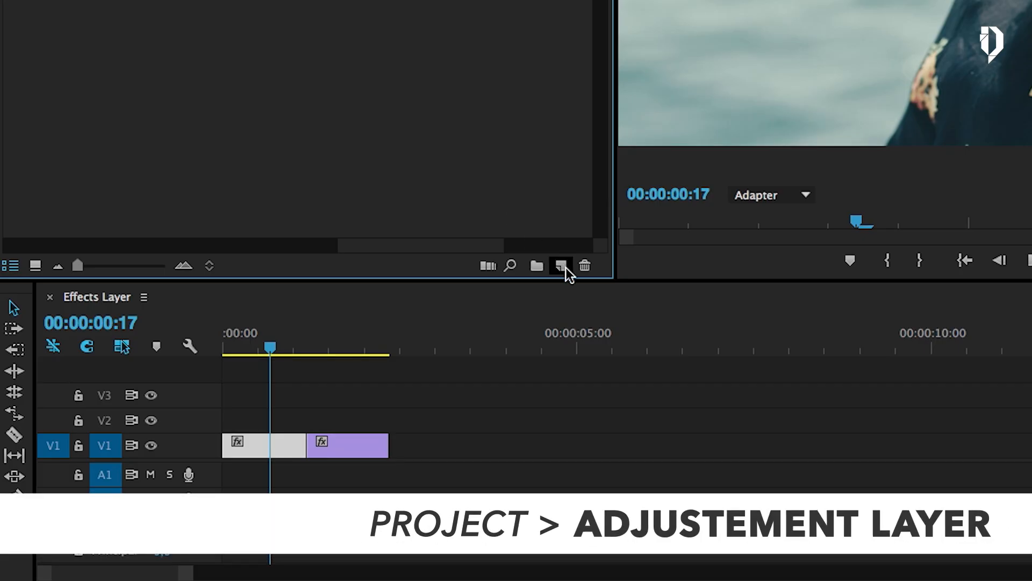
- Create a 1920 x 1080, 25 fps adjustment layer with square pixels and place it on V2 from the start of the sequence
{"action": "left_click", "coordinate": [562, 266]}
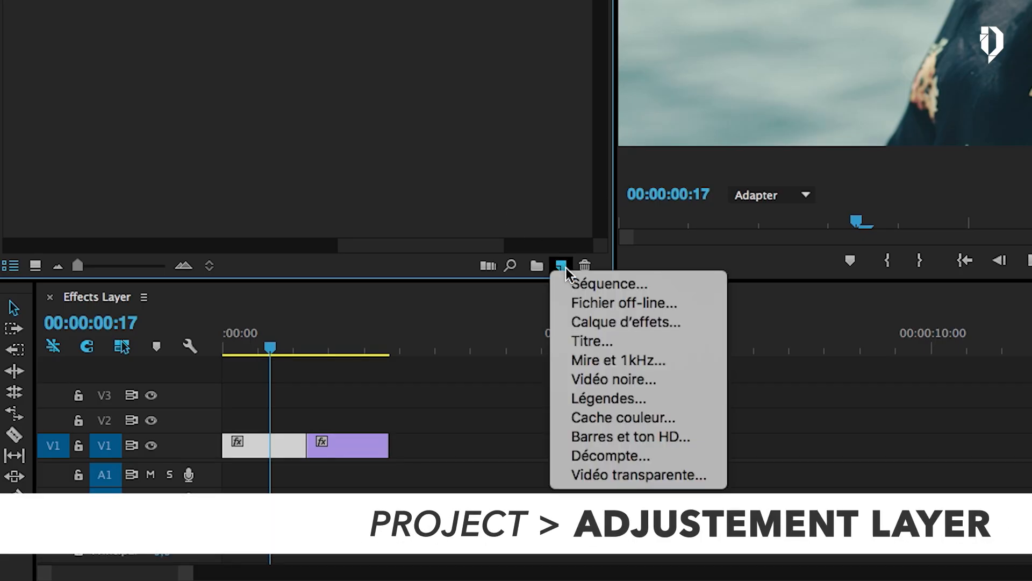
{"action": "left_click", "coordinate": [667, 323]}
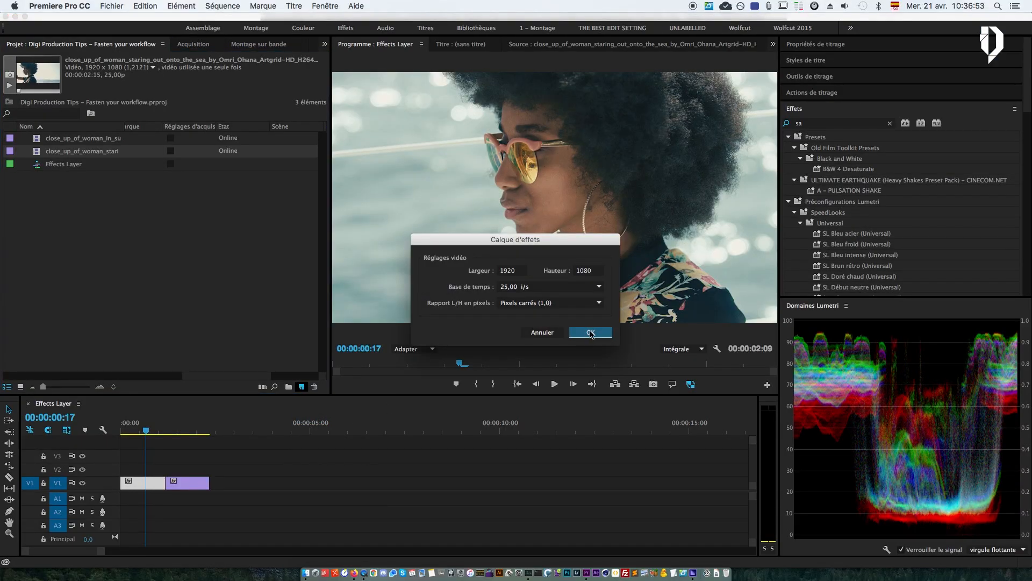
{"action": "left_click", "coordinate": [591, 332]}
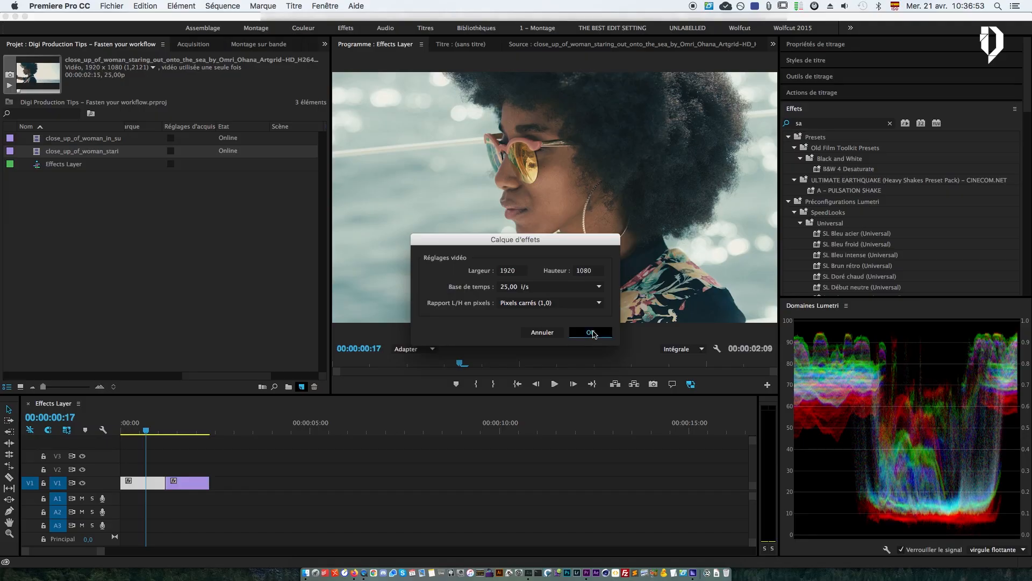
{"action": "left_click_drag", "start_coordinate": [73, 141], "coordinate": [113, 471]}
{"action": "left_click", "coordinate": [197, 472]}
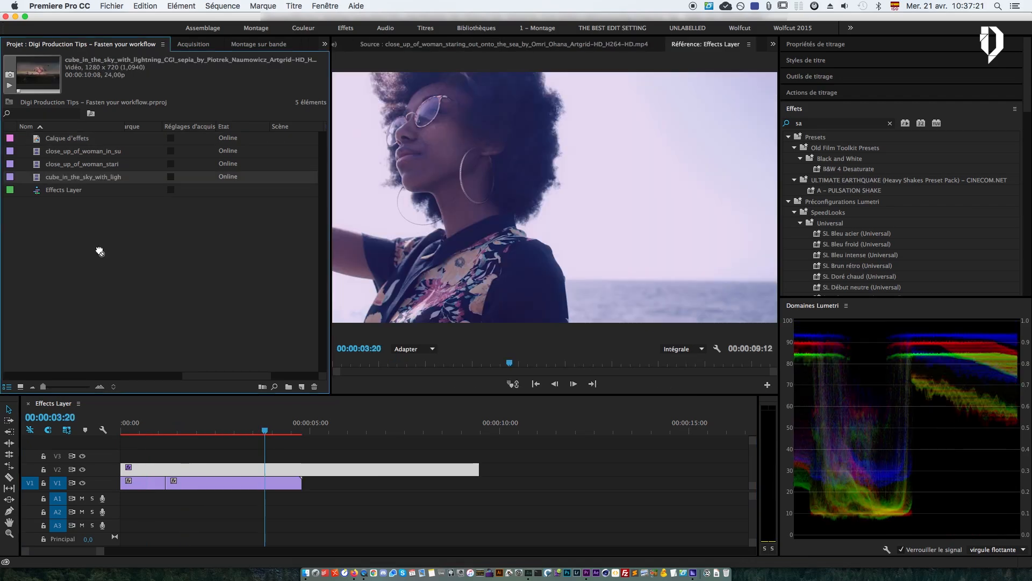
- Append the cube_in_the_sky clip to the end of V1 and adjust the adjustment layer's Master hue offset, checking it on the clips
{"action": "left_click_drag", "start_coordinate": [99, 247], "coordinate": [311, 490]}
{"action": "left_click", "coordinate": [353, 430]}
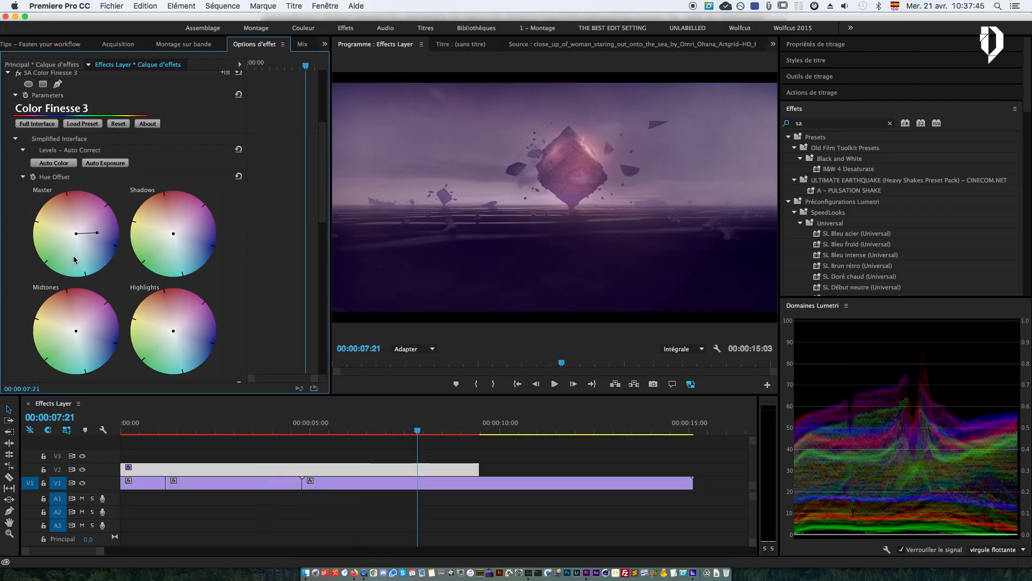
{"action": "left_click_drag", "start_coordinate": [59, 251], "coordinate": [56, 254]}
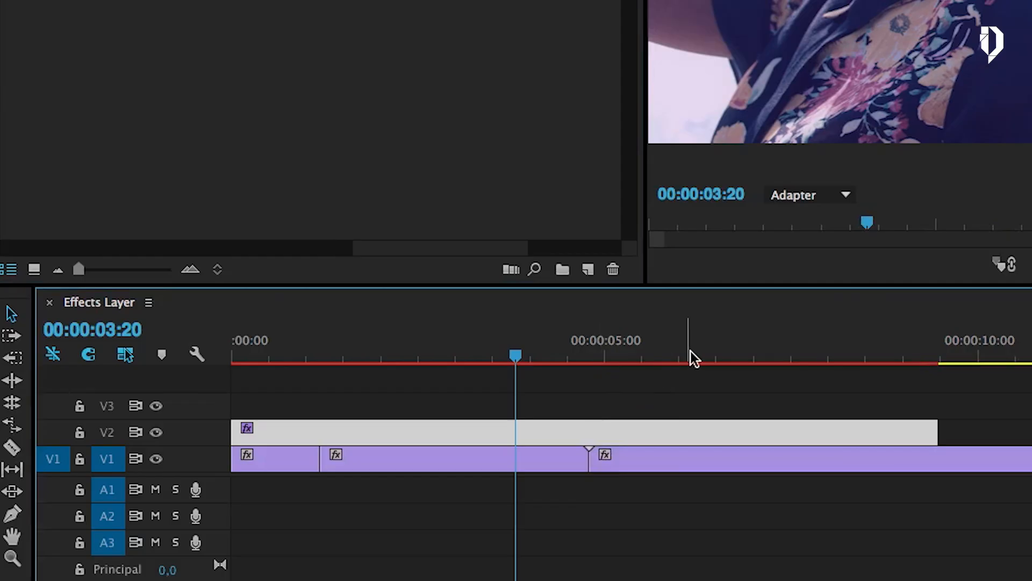
{"action": "left_click", "coordinate": [353, 431]}
{"action": "left_click", "coordinate": [156, 432]}
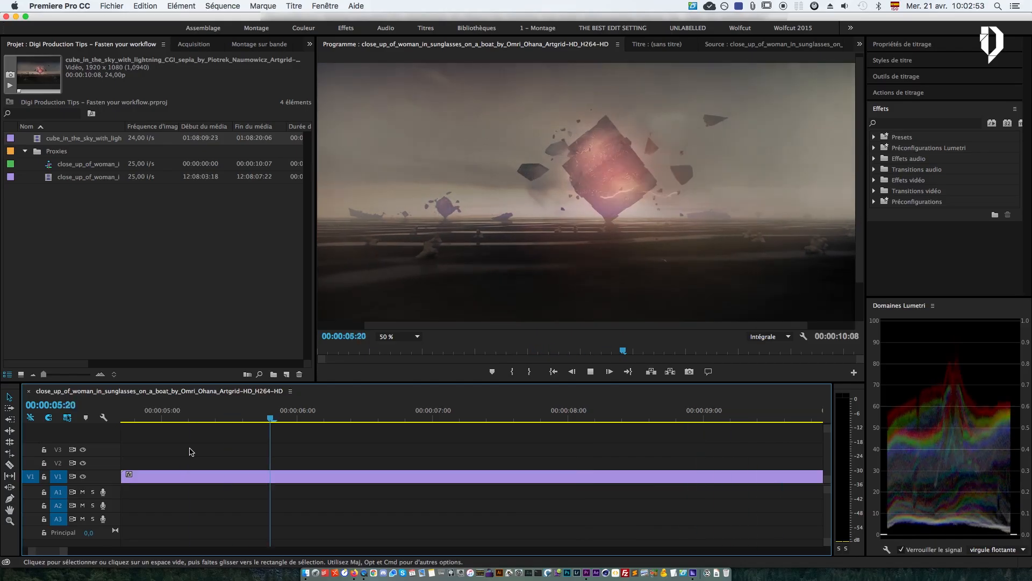
{"action": "left_click_drag", "start_coordinate": [66, 551], "coordinate": [155, 552]}
{"action": "left_click_drag", "start_coordinate": [65, 551], "coordinate": [145, 553]}
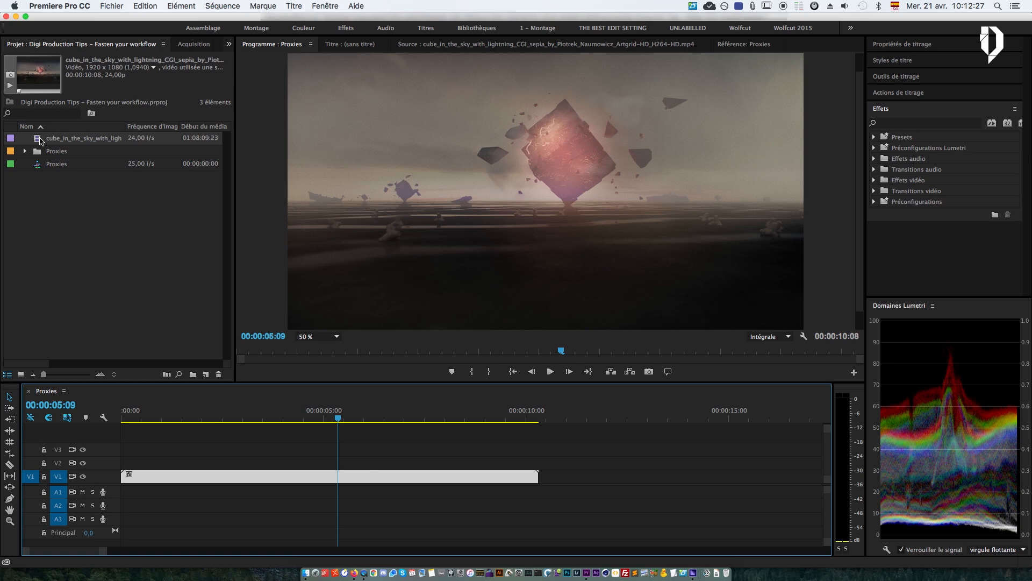
- Create a proxy for the cube_in_the_sky clip in QuickTime format with the 1280x720 Apple ProRes 422 (Proxy) preset
{"action": "right_click", "coordinate": [67, 230]}
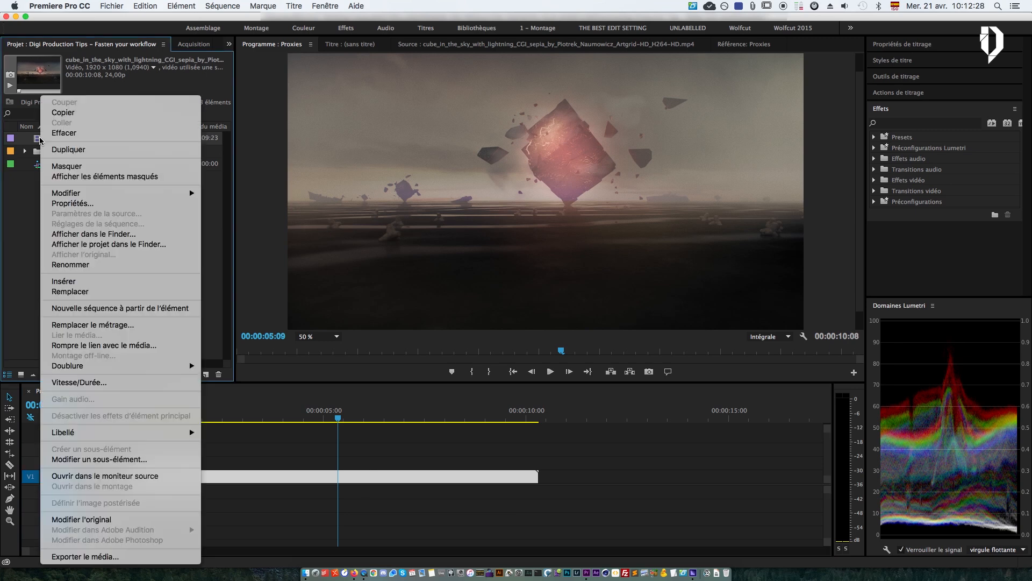
{"action": "mouse_move", "coordinate": [109, 365]}
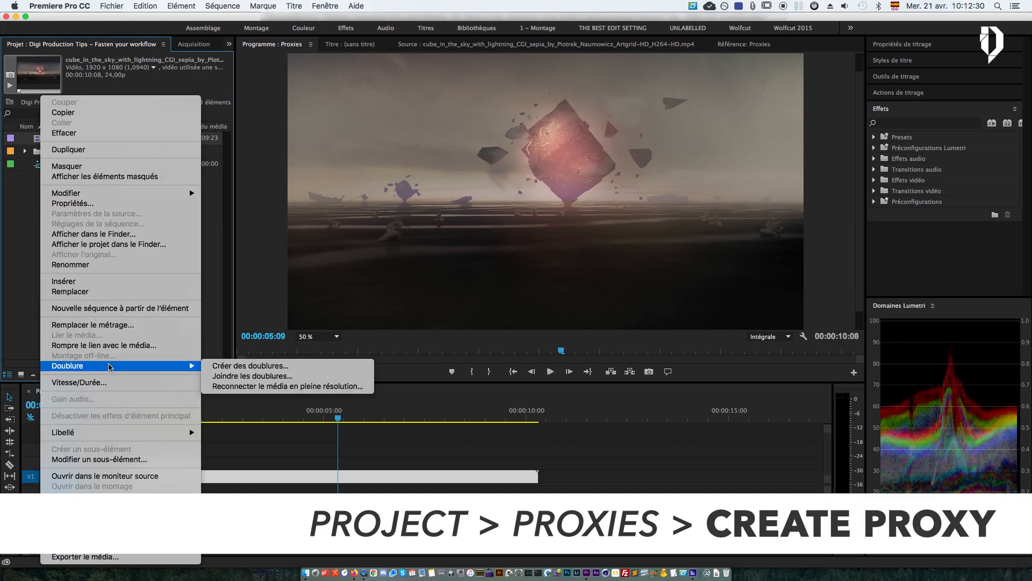
{"action": "left_click", "coordinate": [257, 365]}
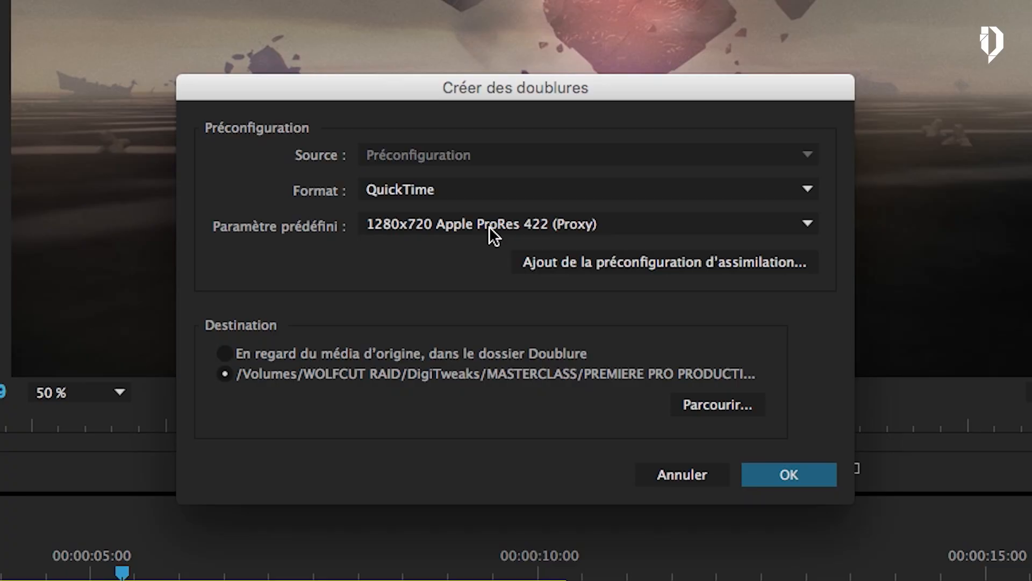
{"action": "left_click", "coordinate": [504, 261]}
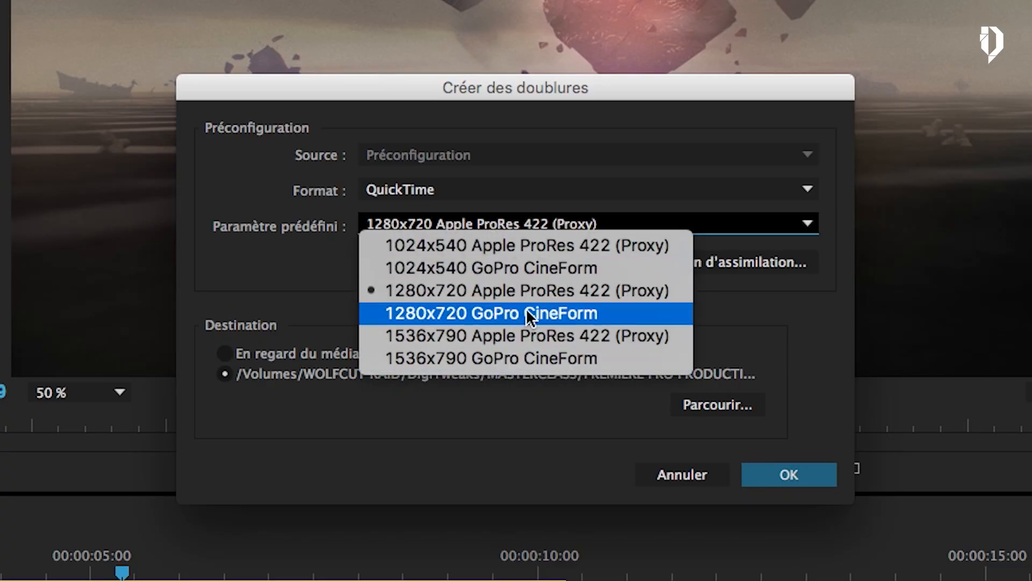
{"action": "left_click", "coordinate": [538, 290]}
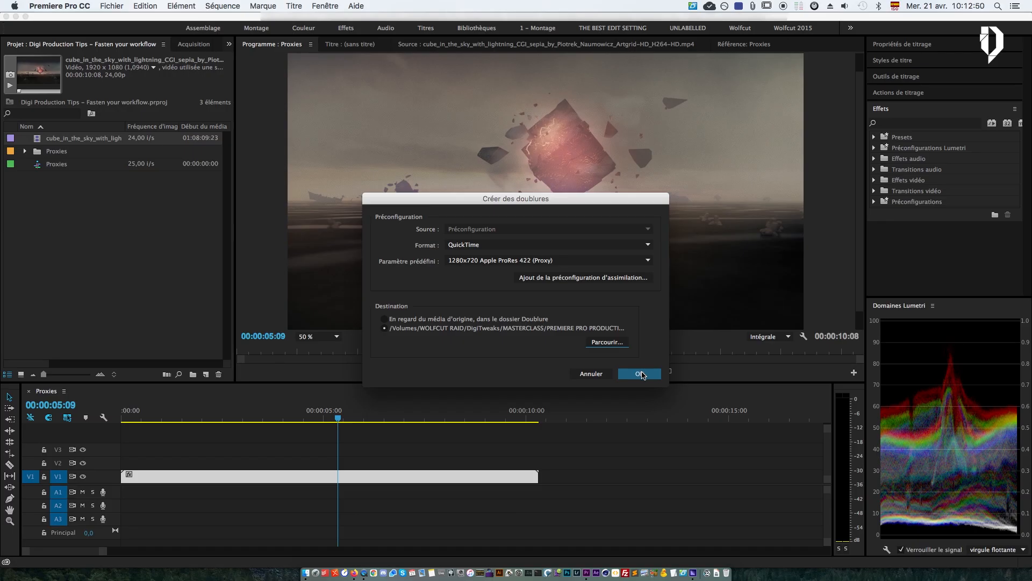
{"action": "left_click", "coordinate": [641, 374]}
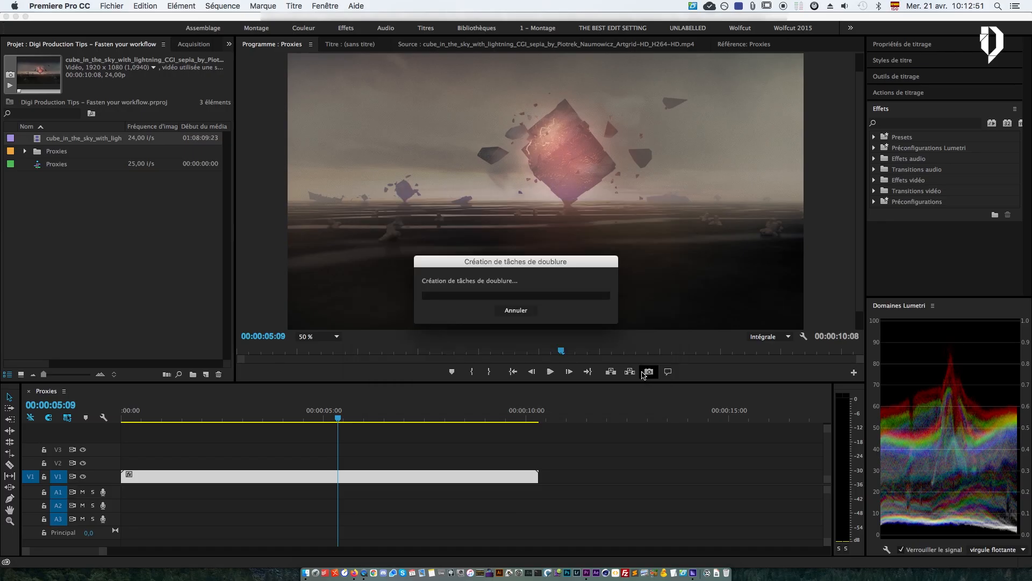
- Switch to Media Encoder, check the encoding progress of the cube_in_the_sky proxy in an enlarged encoding view, and return to Premiere Pro
{"action": "key", "text": "super+Tab"}
{"action": "key", "text": "super+Tab"}
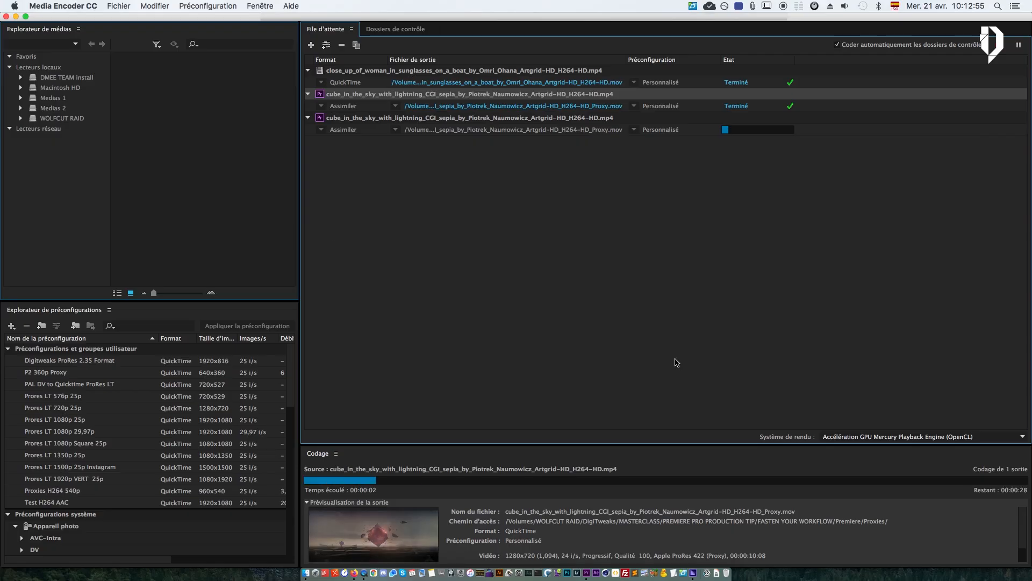
{"action": "left_click_drag", "start_coordinate": [648, 446], "coordinate": [657, 367]}
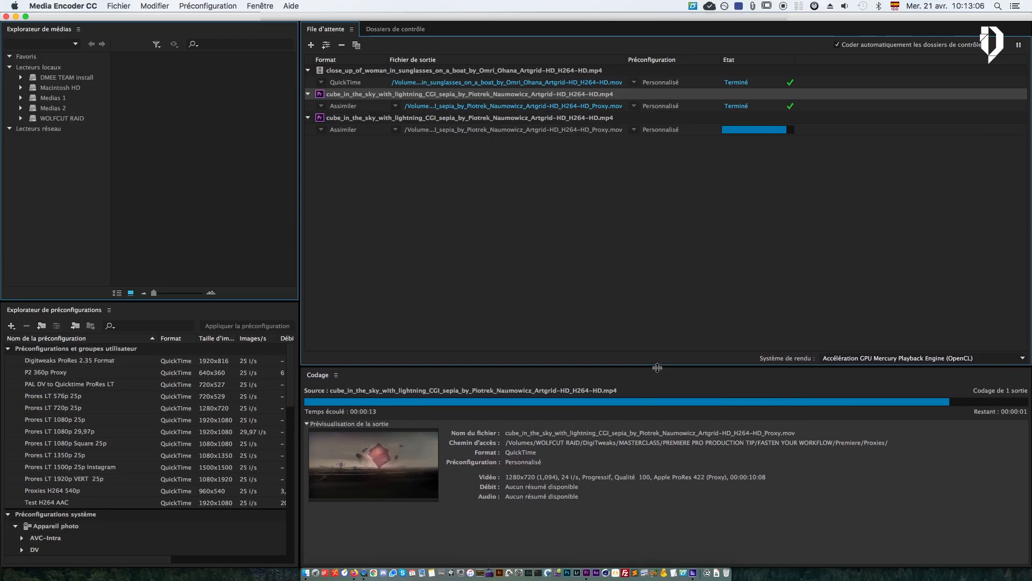
{"action": "key", "text": "super+Tab"}
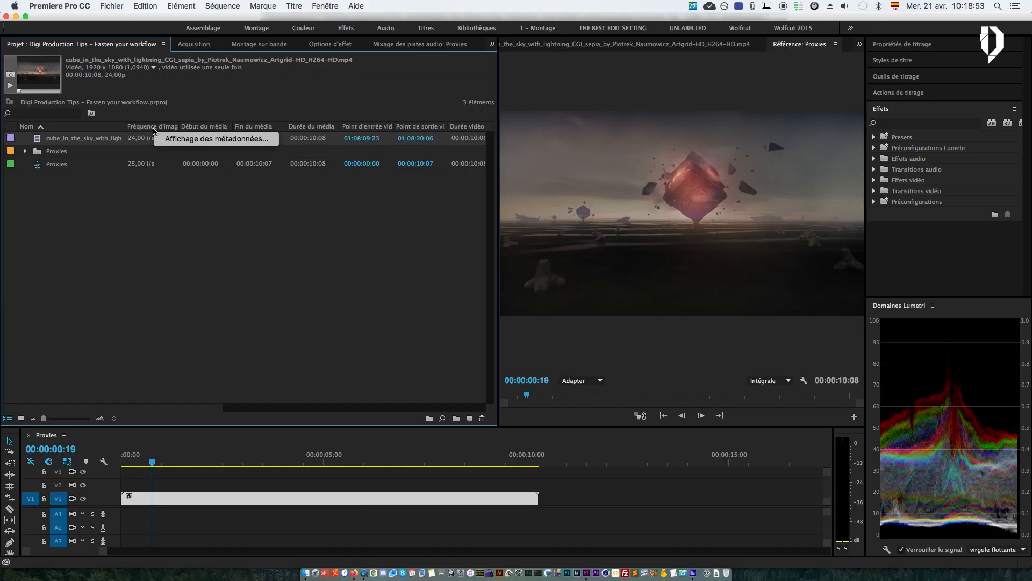
- Add the Doublure property from the Premiere Pro project metadata to the project's metadata display and bring its column into view
{"action": "left_click", "coordinate": [179, 110]}
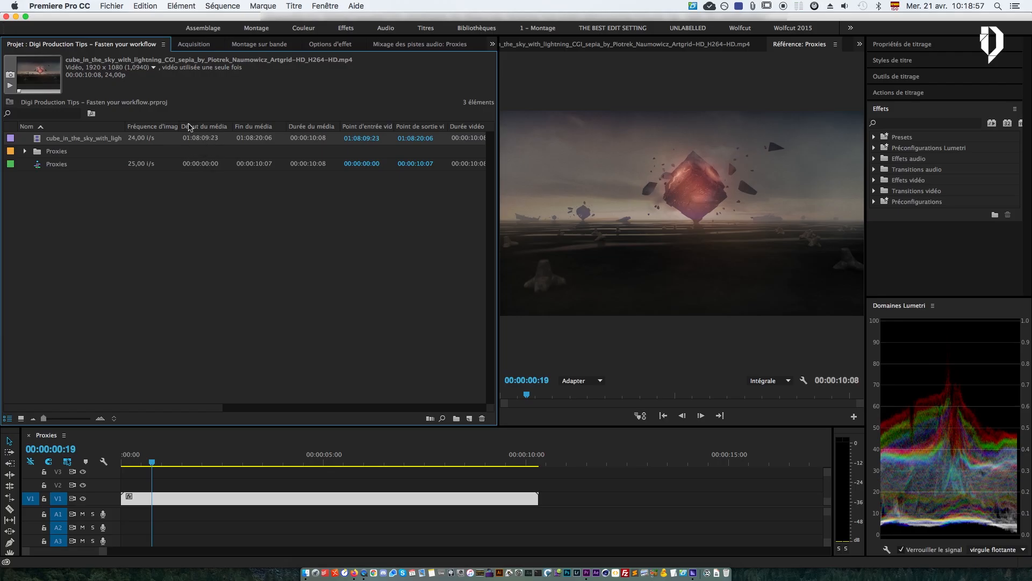
{"action": "right_click", "coordinate": [164, 131]}
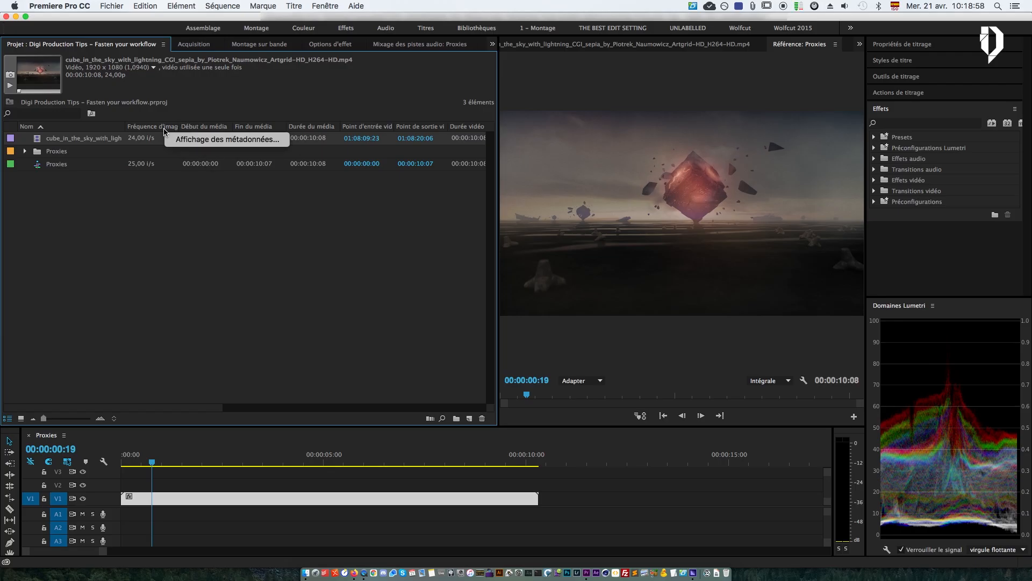
{"action": "left_click", "coordinate": [199, 143]}
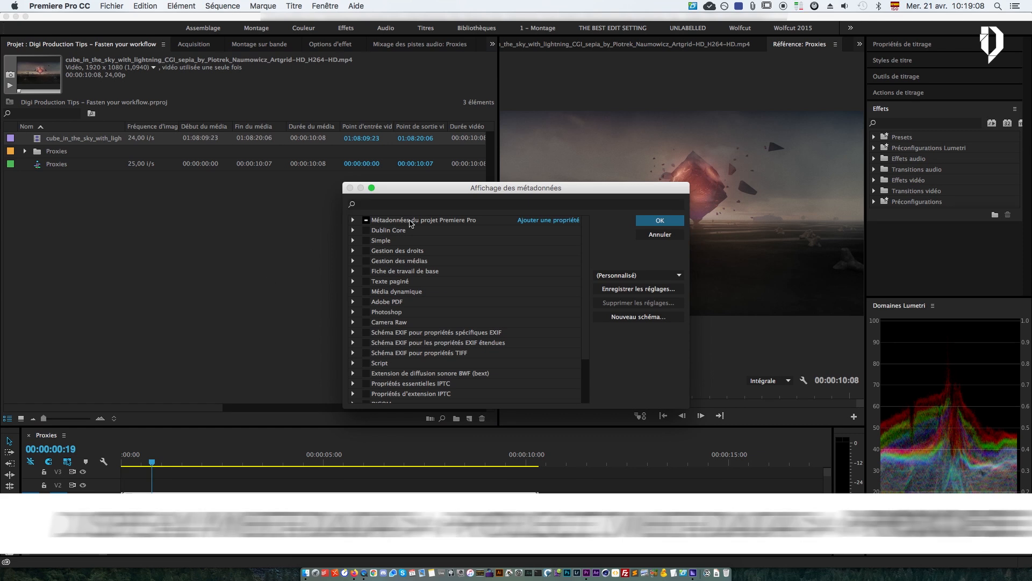
{"action": "left_click", "coordinate": [353, 220]}
{"action": "scroll", "coordinate": [500, 388], "scroll_direction": "down", "scroll_amount": 15}
{"action": "left_click", "coordinate": [395, 356]}
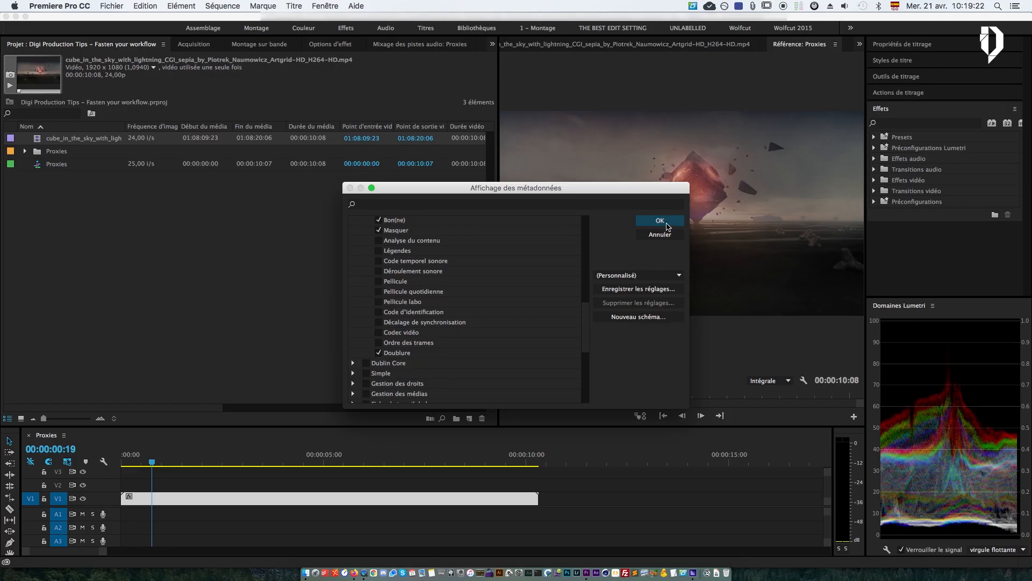
{"action": "left_click", "coordinate": [663, 221]}
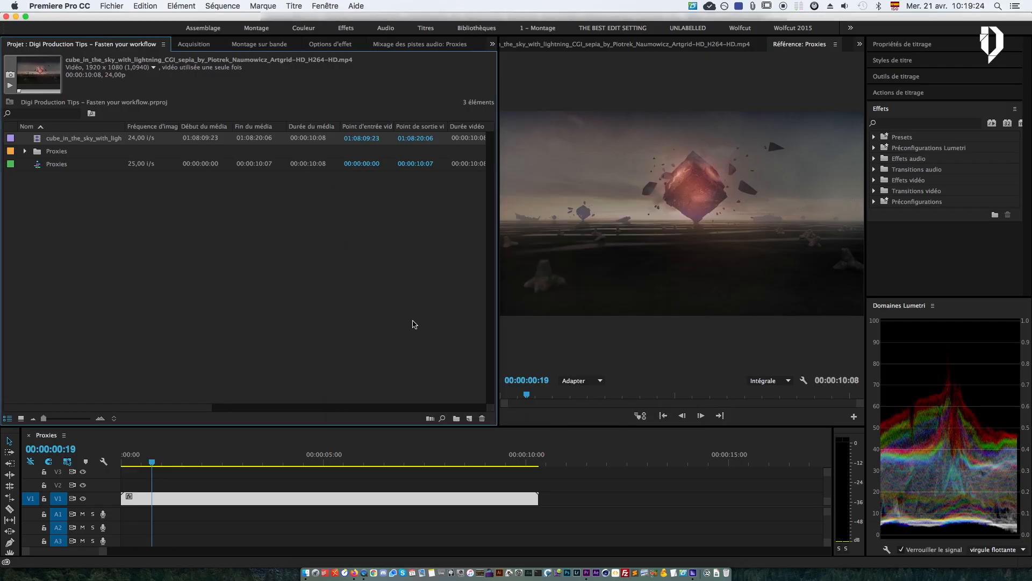
{"action": "left_click_drag", "start_coordinate": [161, 407], "coordinate": [481, 405]}
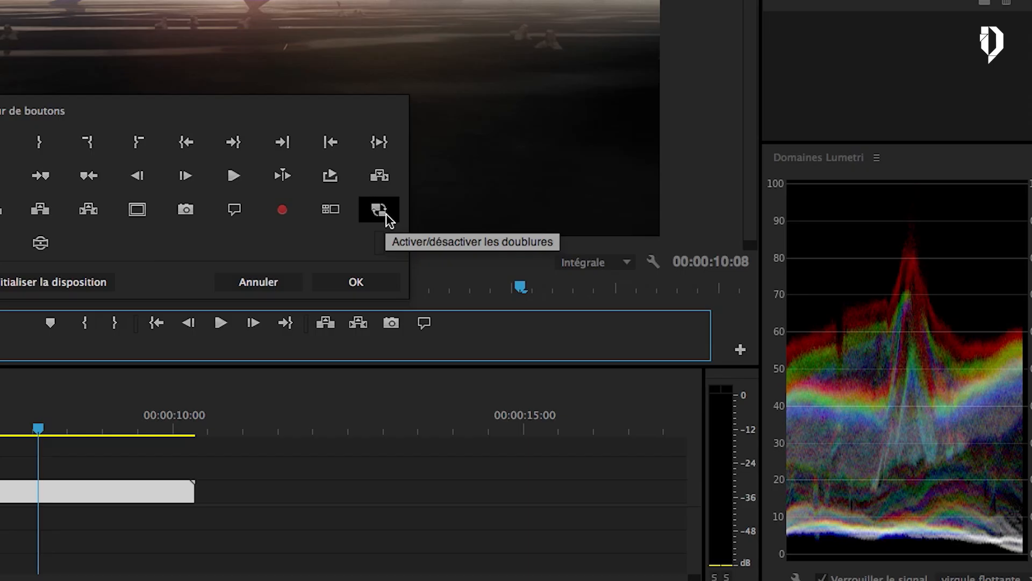
- Add the proxy toggle to the Program monitor's controls and enable proxies for the Proxies sequence
{"action": "left_click_drag", "start_coordinate": [386, 212], "coordinate": [464, 323]}
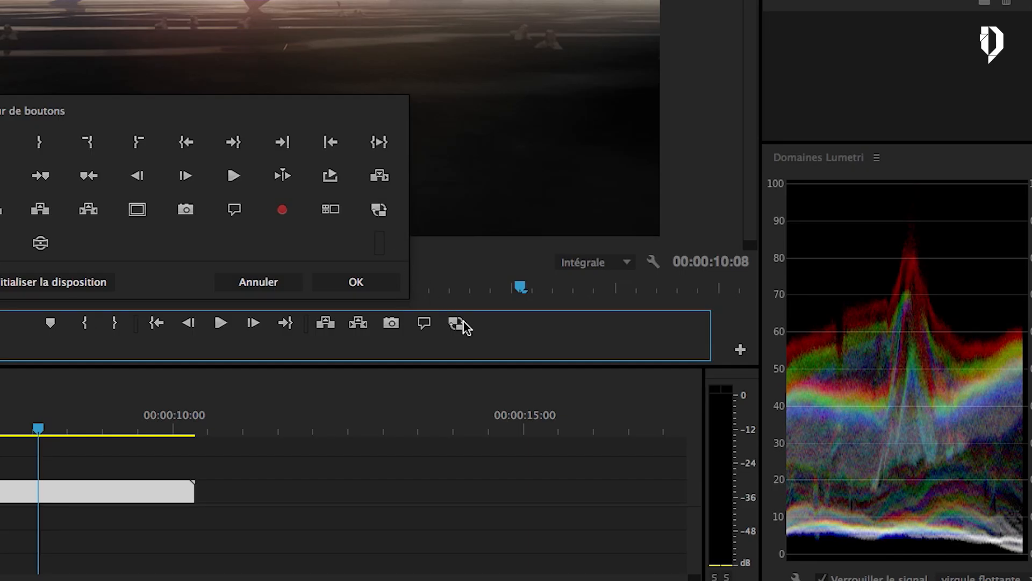
{"action": "left_click", "coordinate": [381, 289]}
{"action": "left_click", "coordinate": [457, 348]}
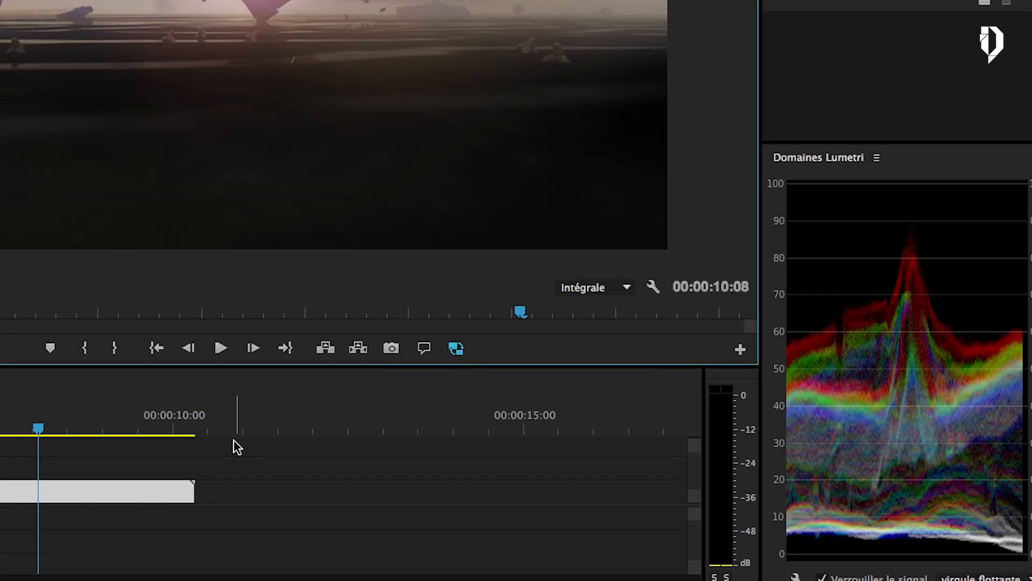
{"action": "left_click", "coordinate": [92, 429]}
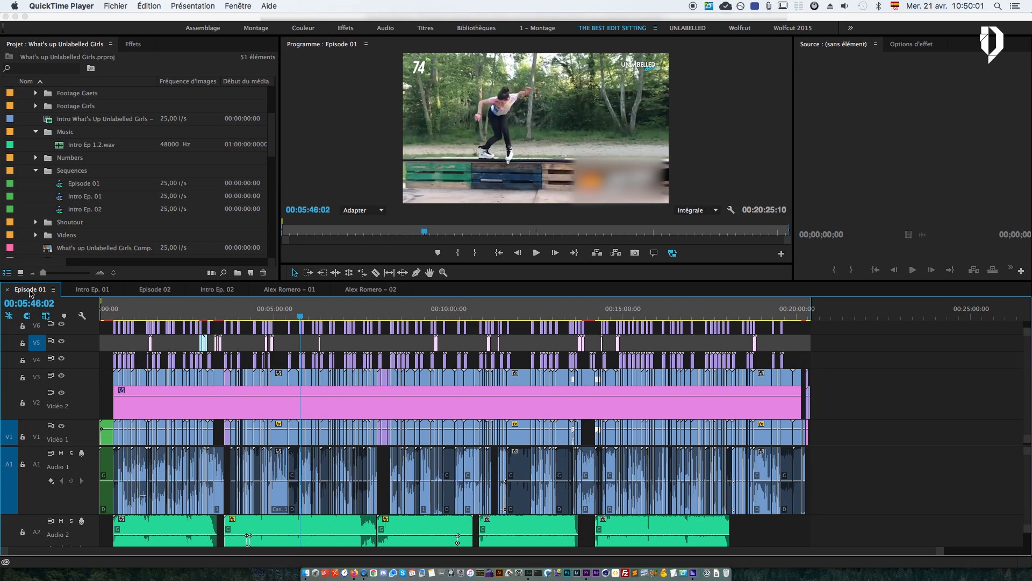
- Open the export settings for the Episode 01 sequence and set the video height to 540
{"action": "key", "text": "super+m"}
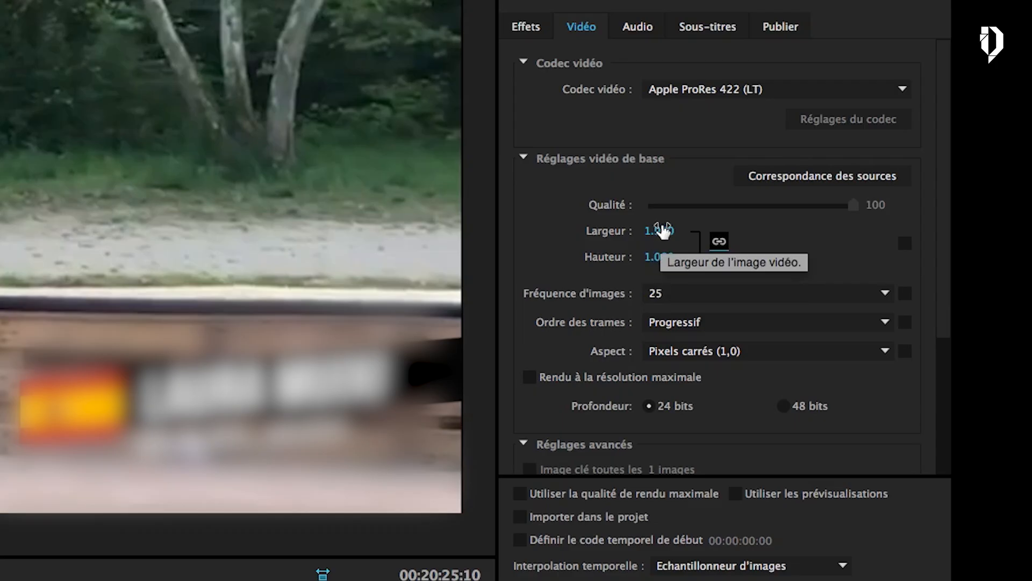
{"action": "left_click", "coordinate": [662, 258]}
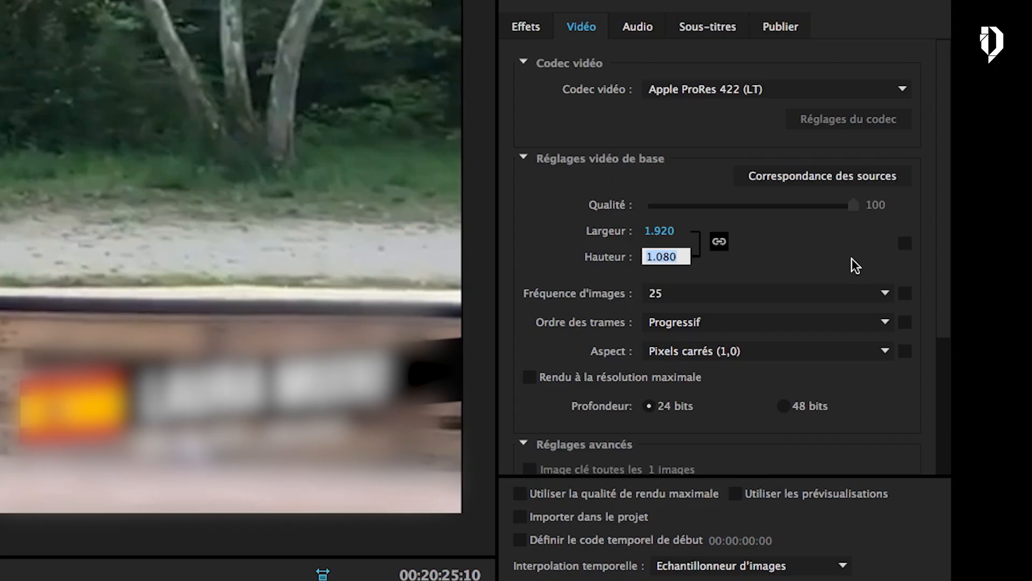
{"action": "type", "text": "540"}
{"action": "key", "text": "Return"}
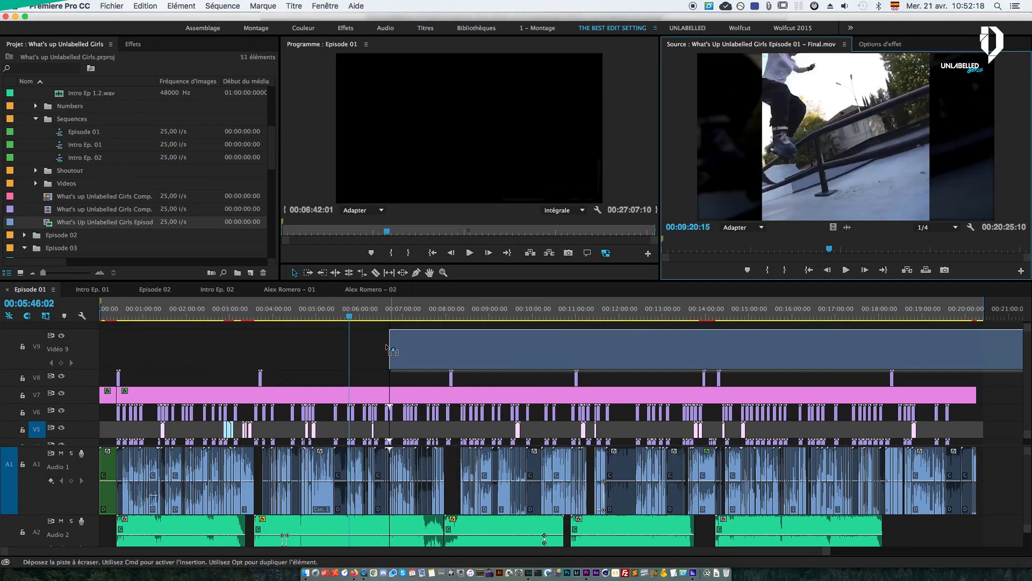
- Place the exported What's Up Unlabelled Girls Episode 01 – Final.mov on V9 at the start of the Episode 01 sequence
{"action": "left_click_drag", "start_coordinate": [393, 352], "coordinate": [89, 356]}
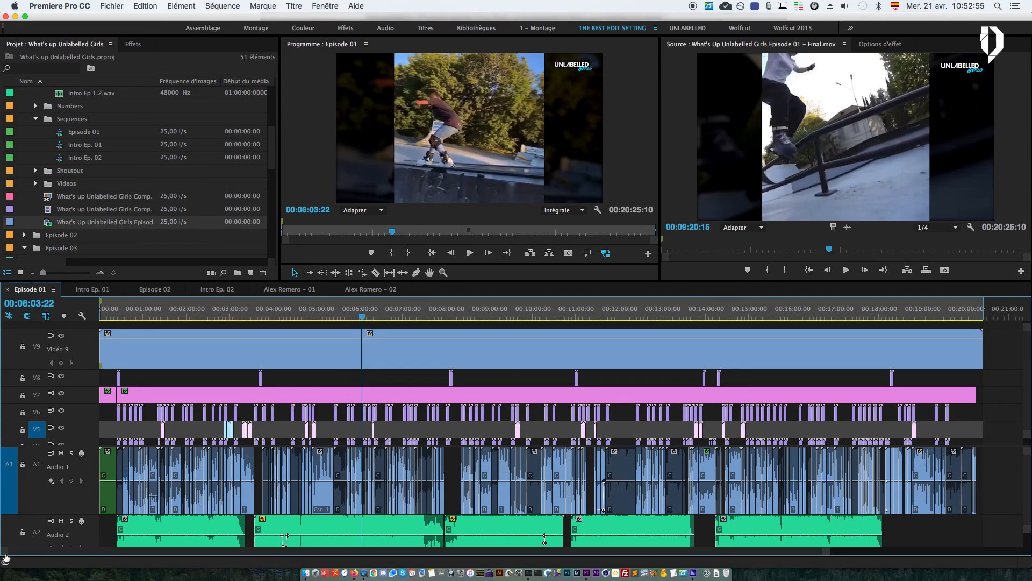
- Examine the cut between the two parts of the exported video on V9 at 00:06:03:22
{"action": "key", "text": "equal"}
{"action": "key", "text": "equal"}
{"action": "key", "text": "equal"}
{"action": "key", "text": "equal"}
{"action": "key", "text": "equal"}
{"action": "key", "text": "equal"}
{"action": "key", "text": "equal"}
{"action": "key", "text": "equal"}
{"action": "key", "text": "equal"}
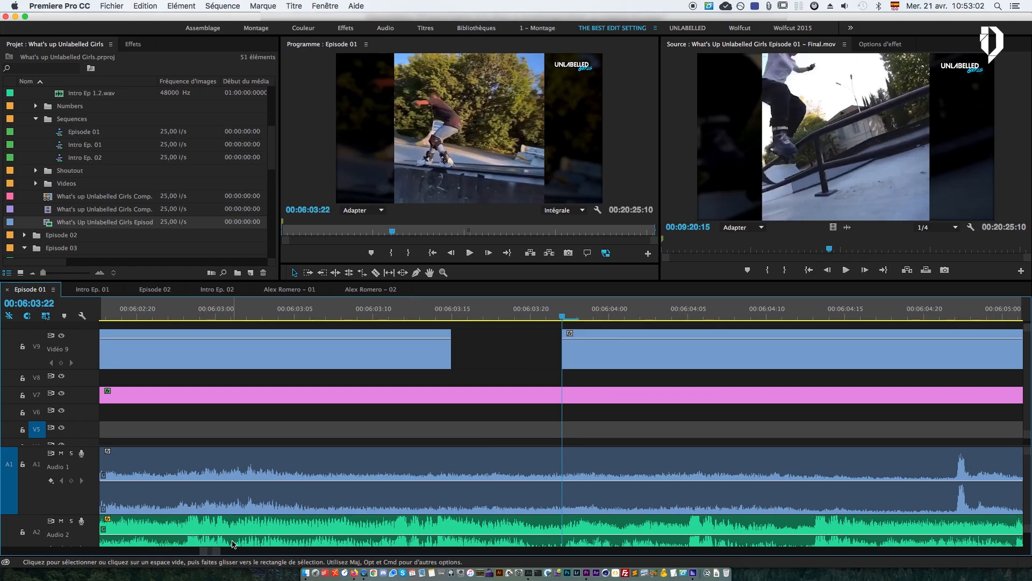
{"action": "left_click_drag", "start_coordinate": [629, 561], "coordinate": [771, 566]}
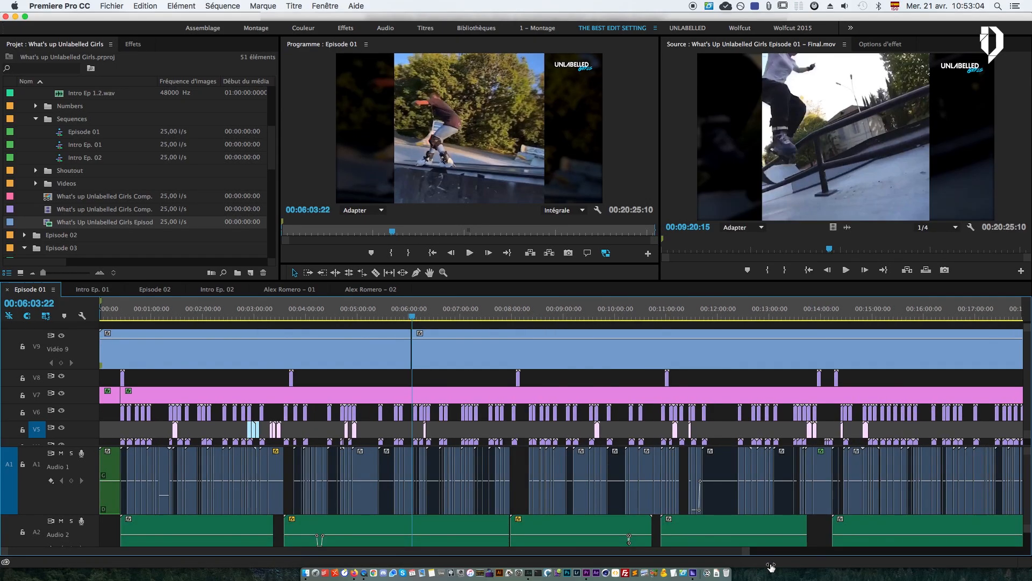